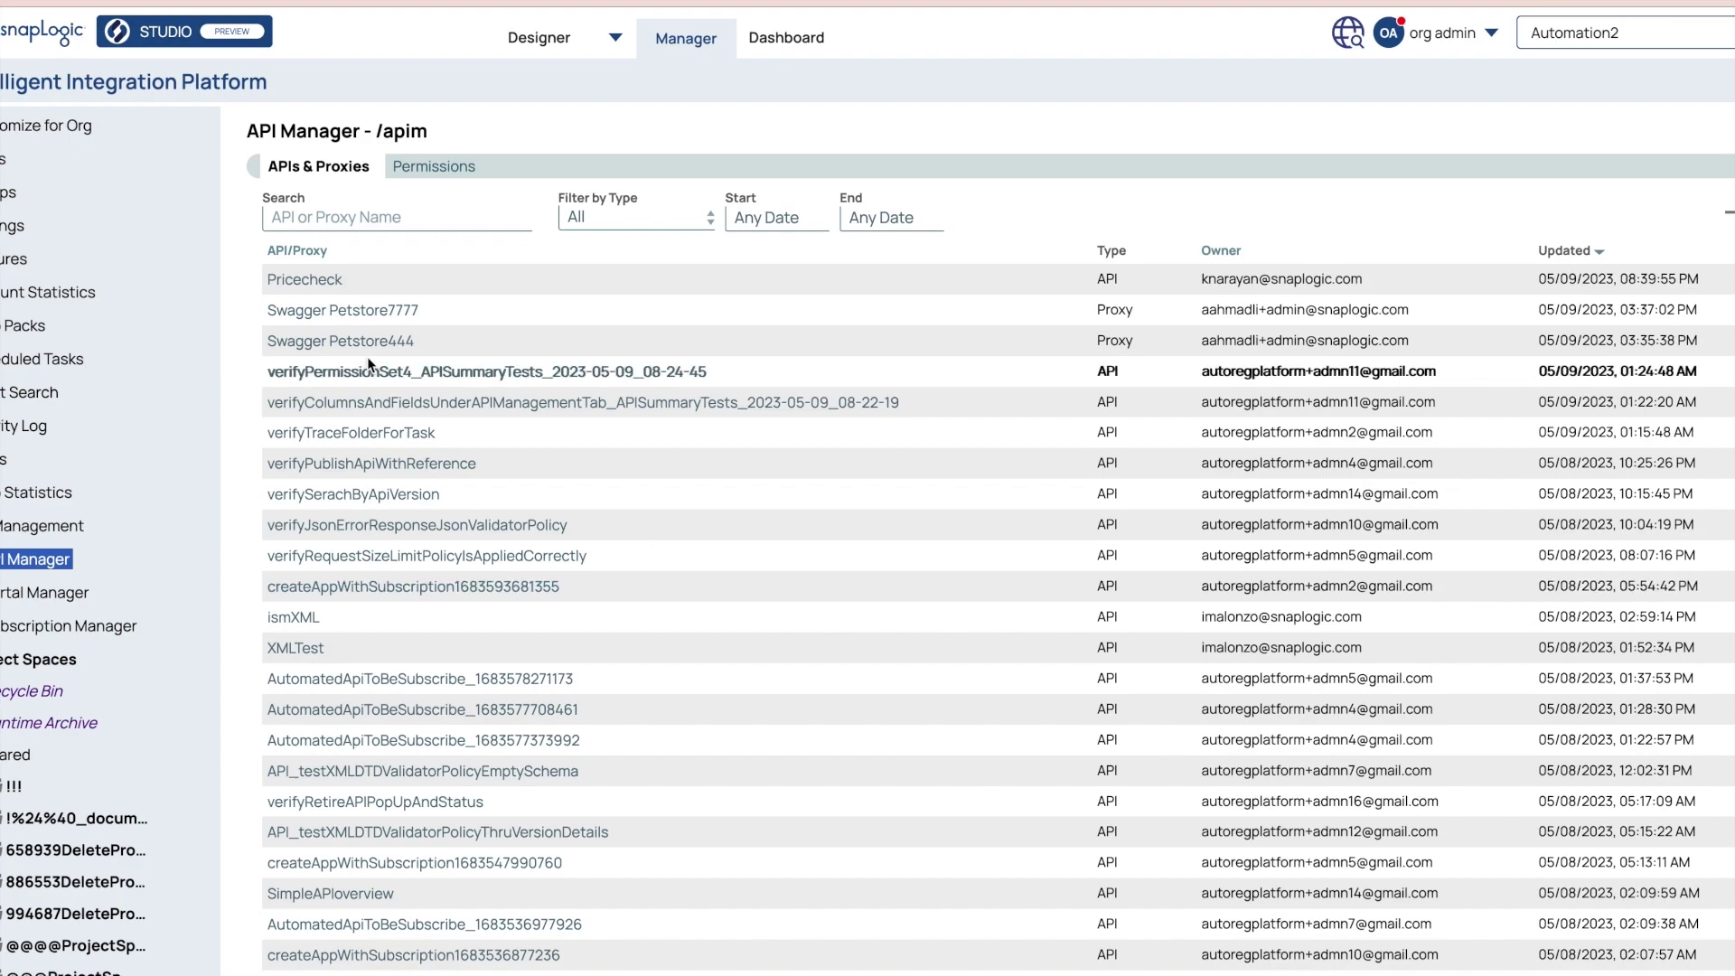
Open version 1.0 of the Pricecheck API and display its assets
click(314, 284)
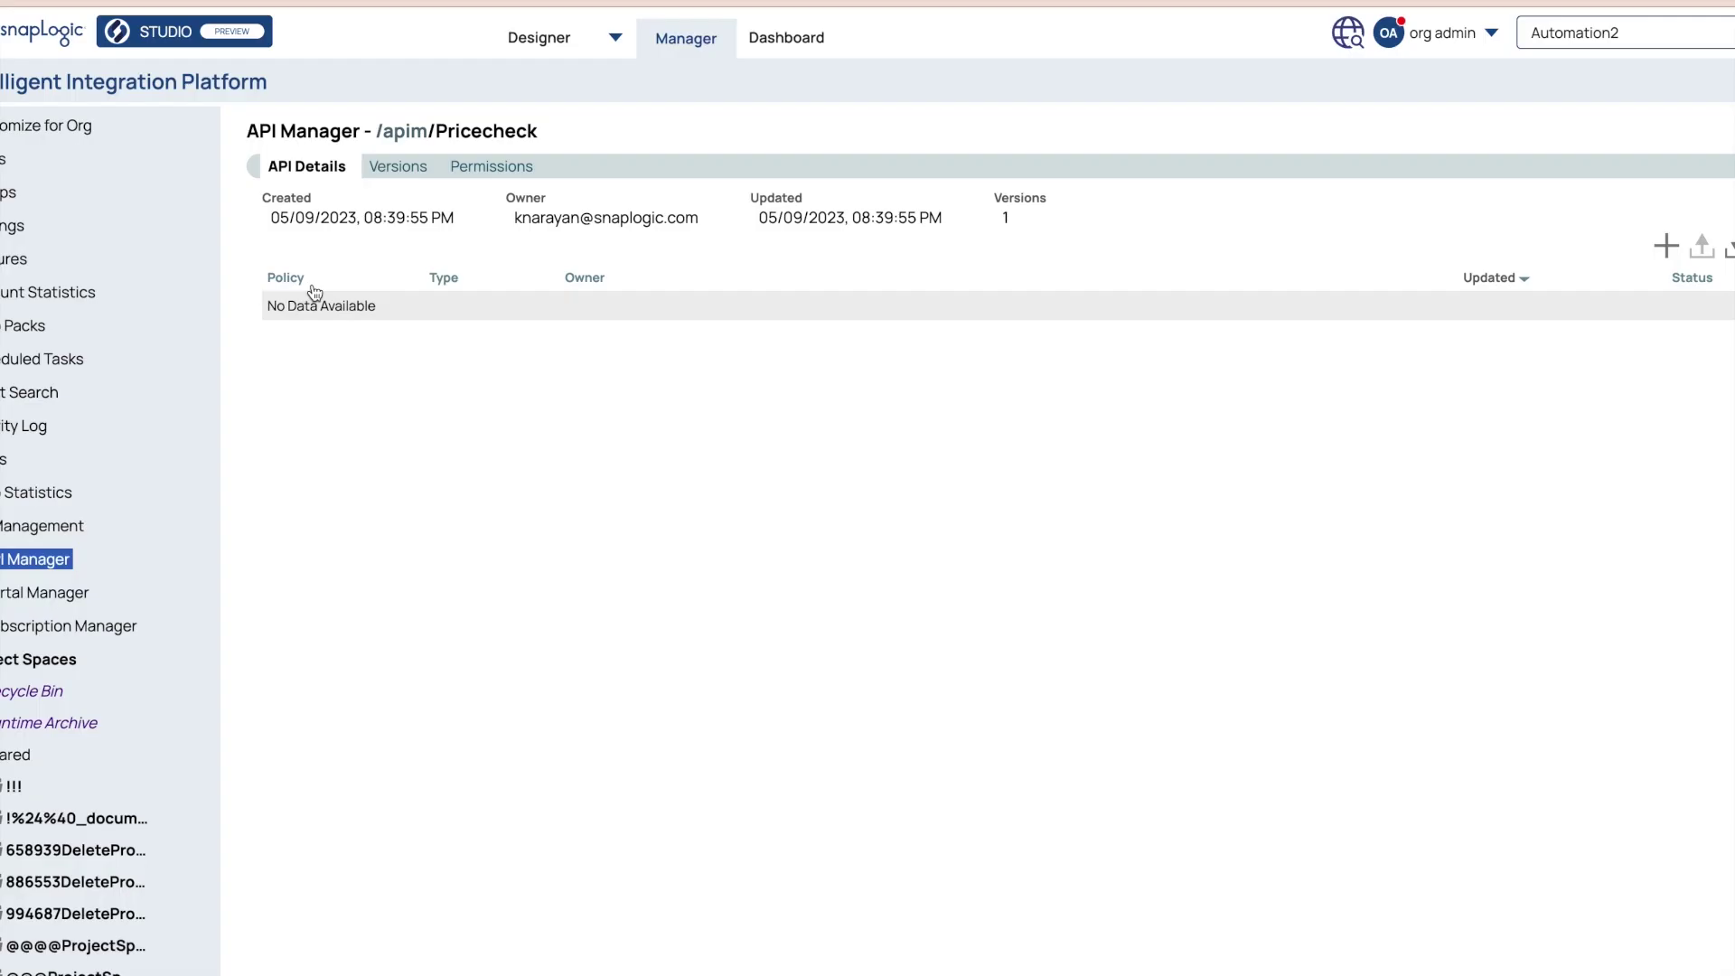
click(409, 172)
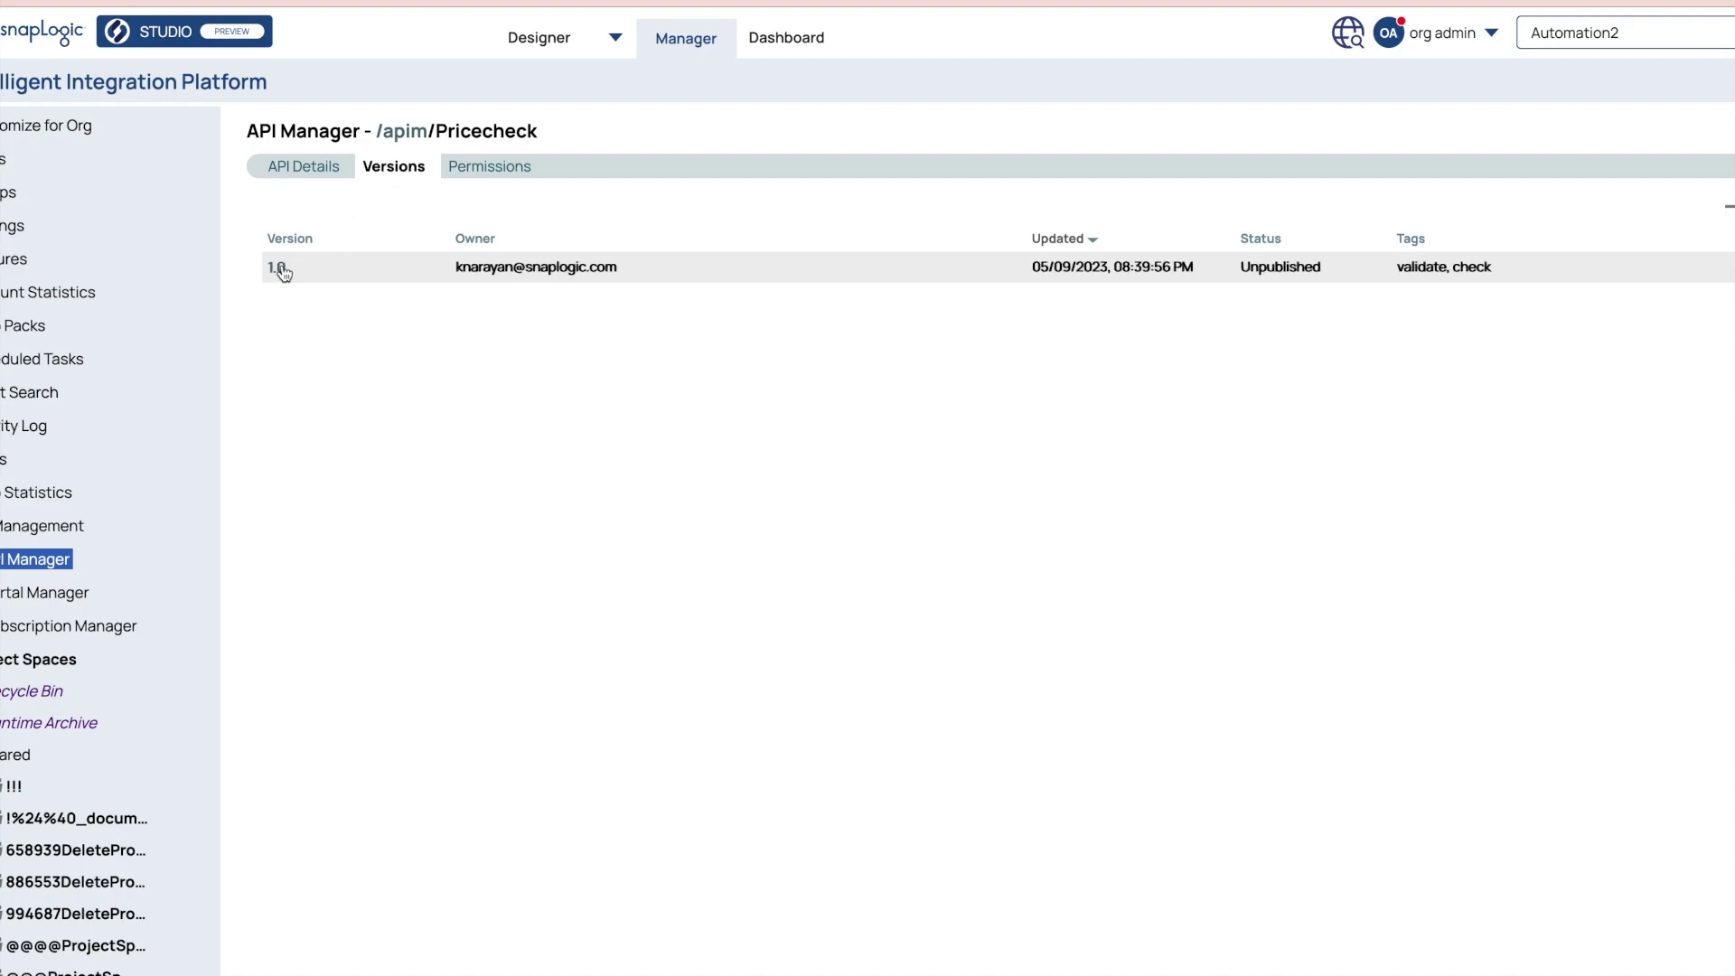
click(277, 269)
click(423, 168)
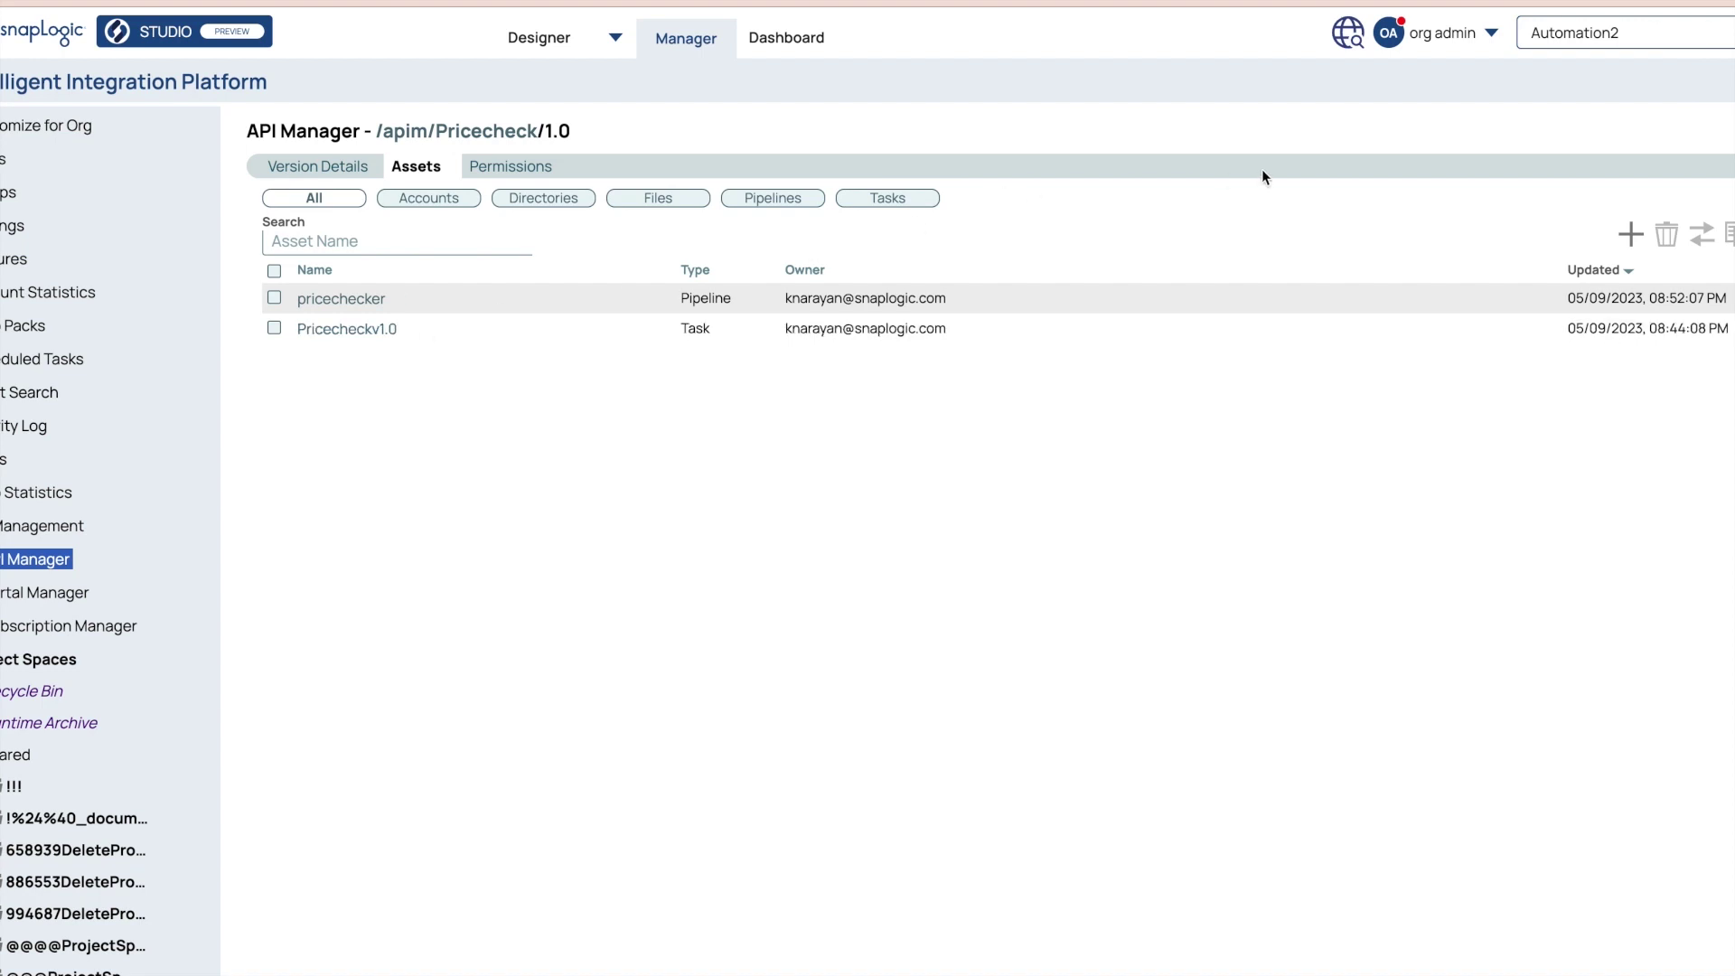
Open the pricechecker pipeline and inspect the settings of its JSON Generator and Mapper snaps
click(340, 298)
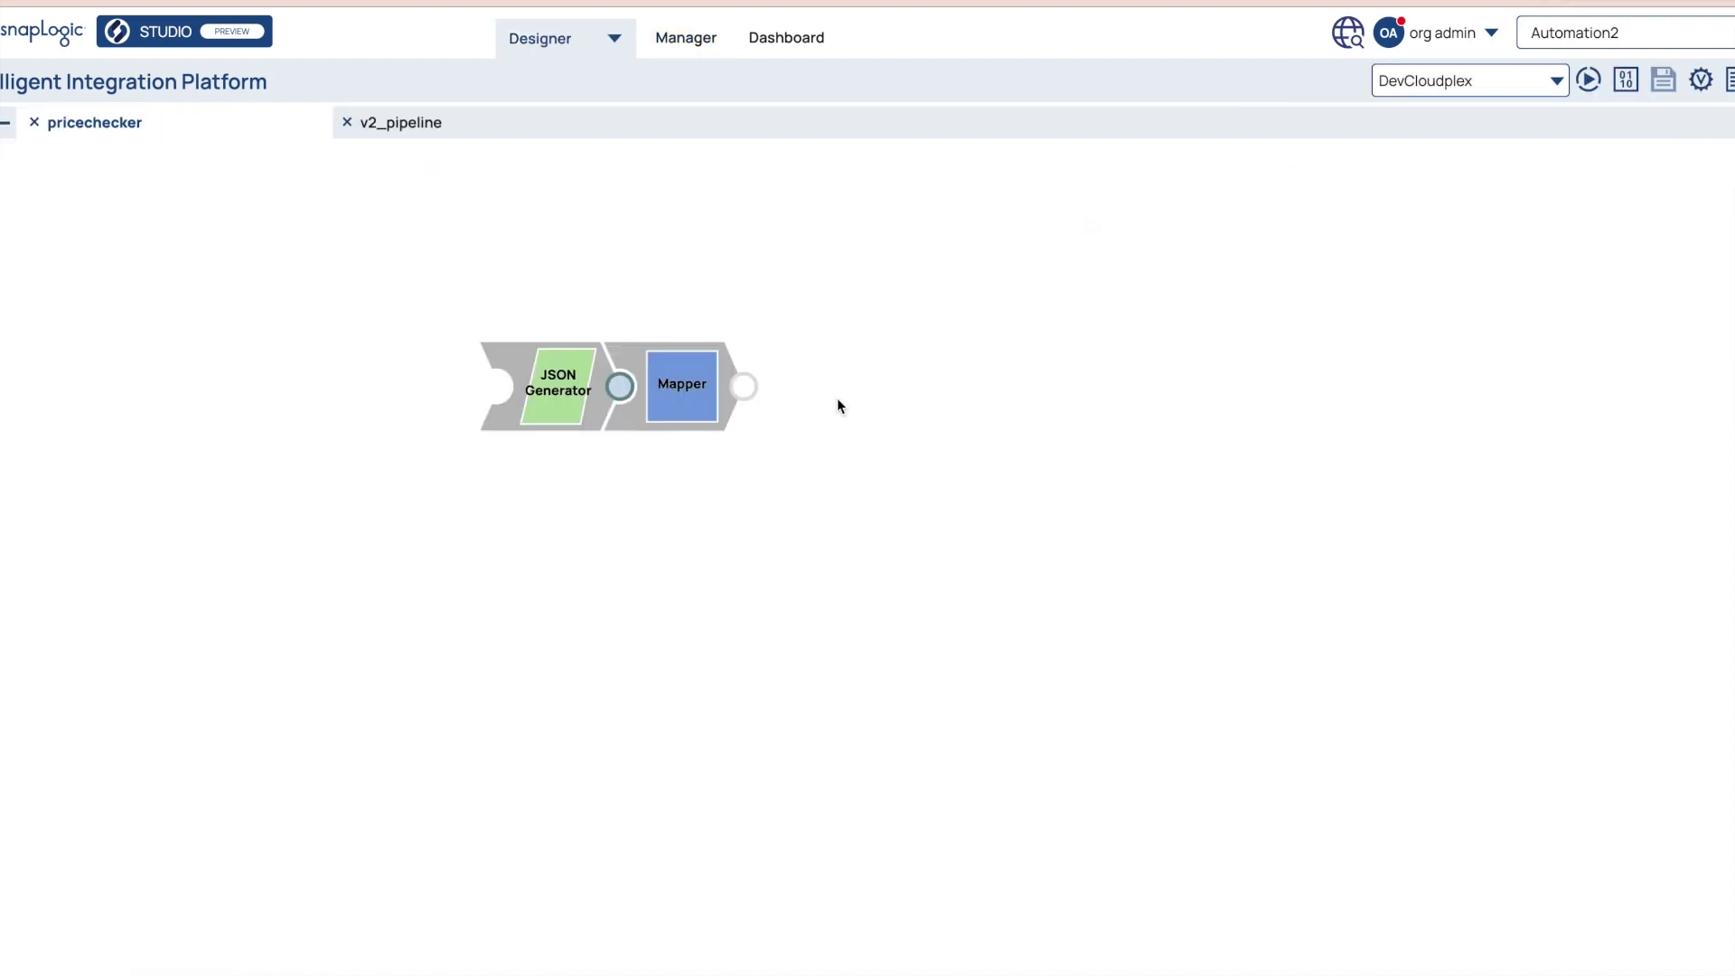
click(576, 400)
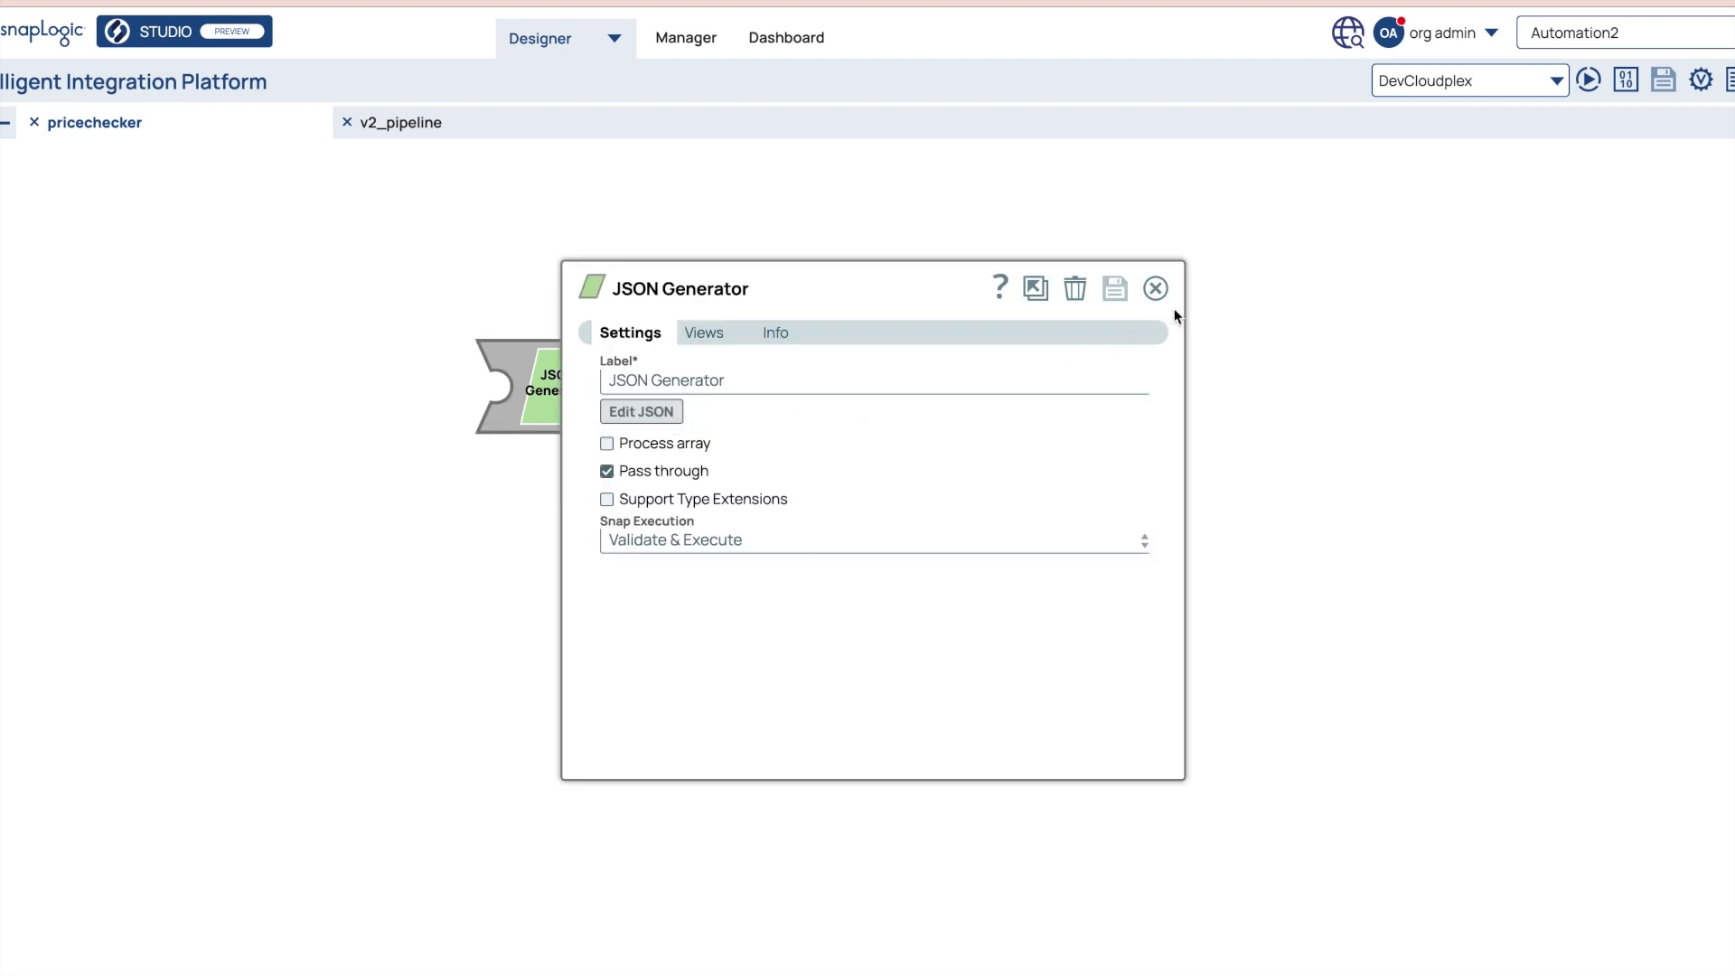
click(1156, 289)
click(686, 400)
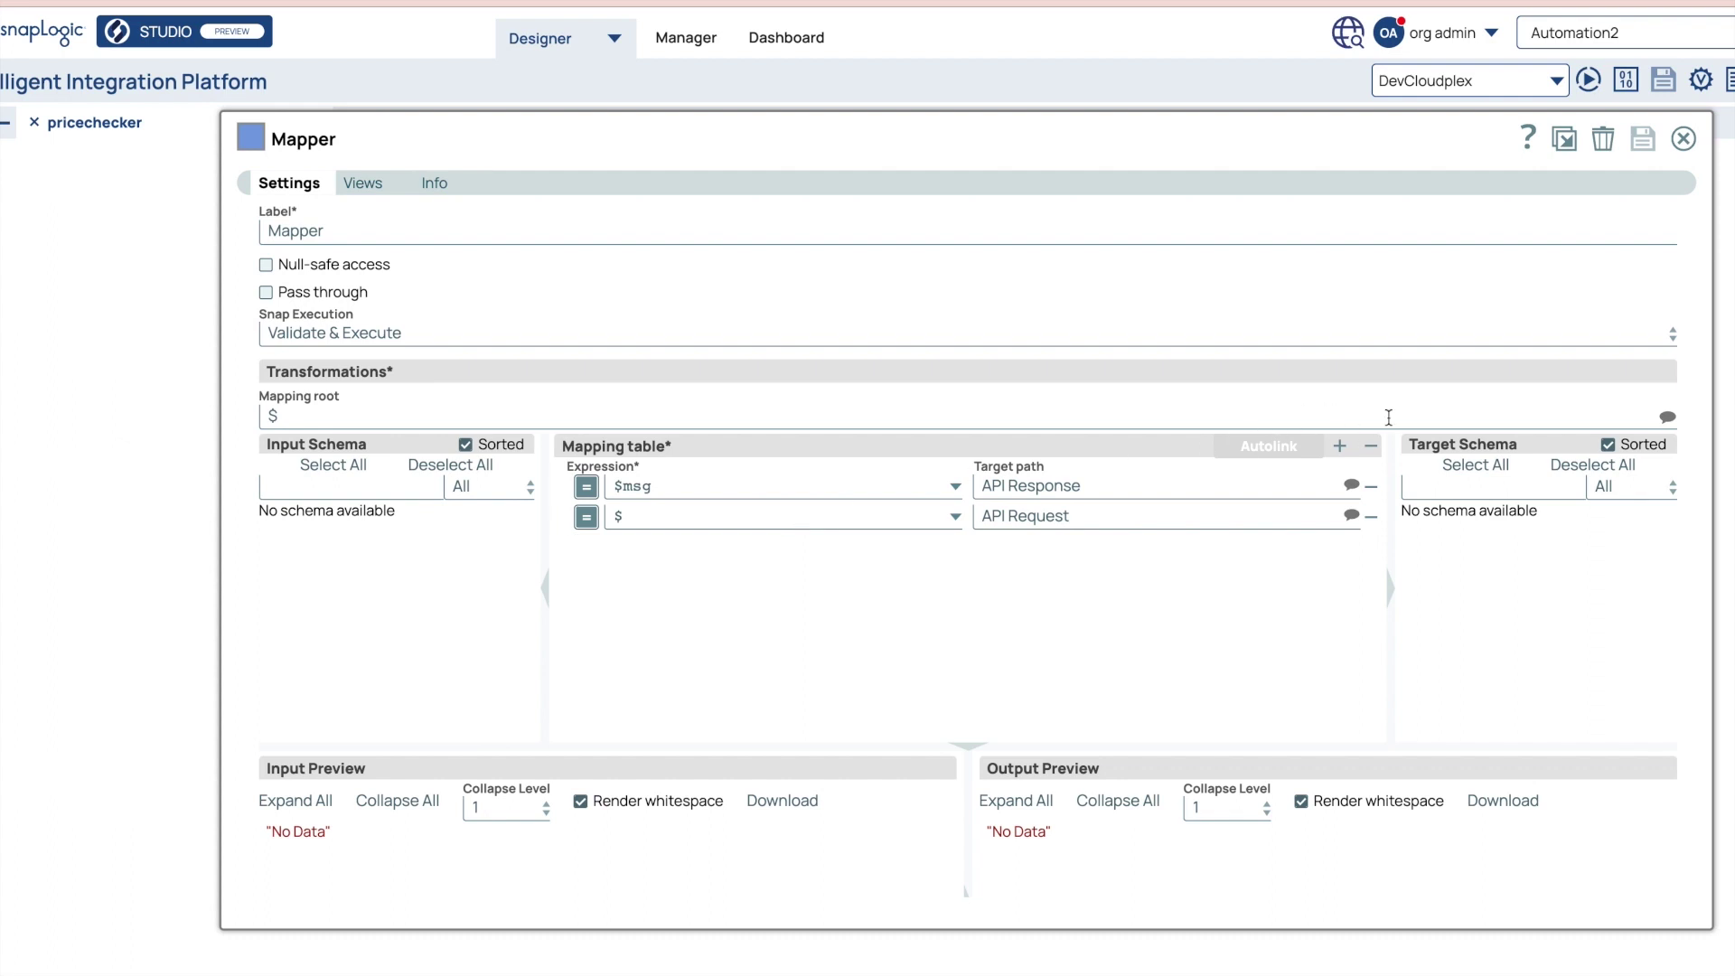
click(1682, 138)
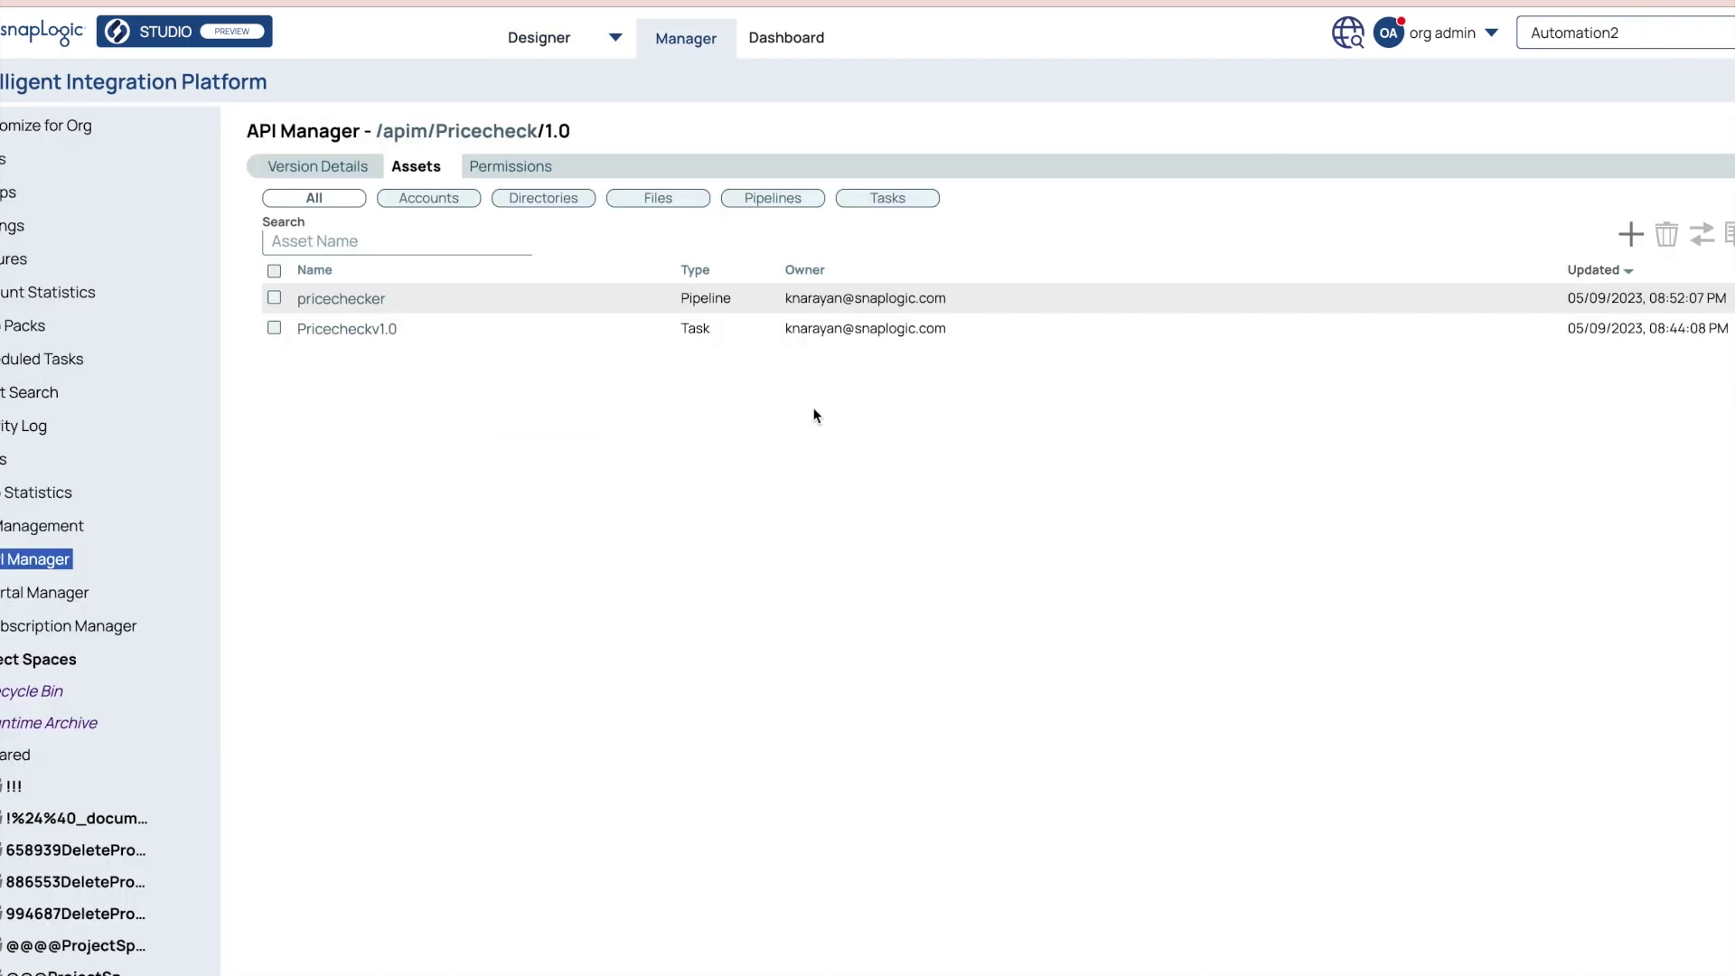
View the details of the Pricecheckv1.0 task, then return to the apim/Pricecheck/1.0 project
click(411, 328)
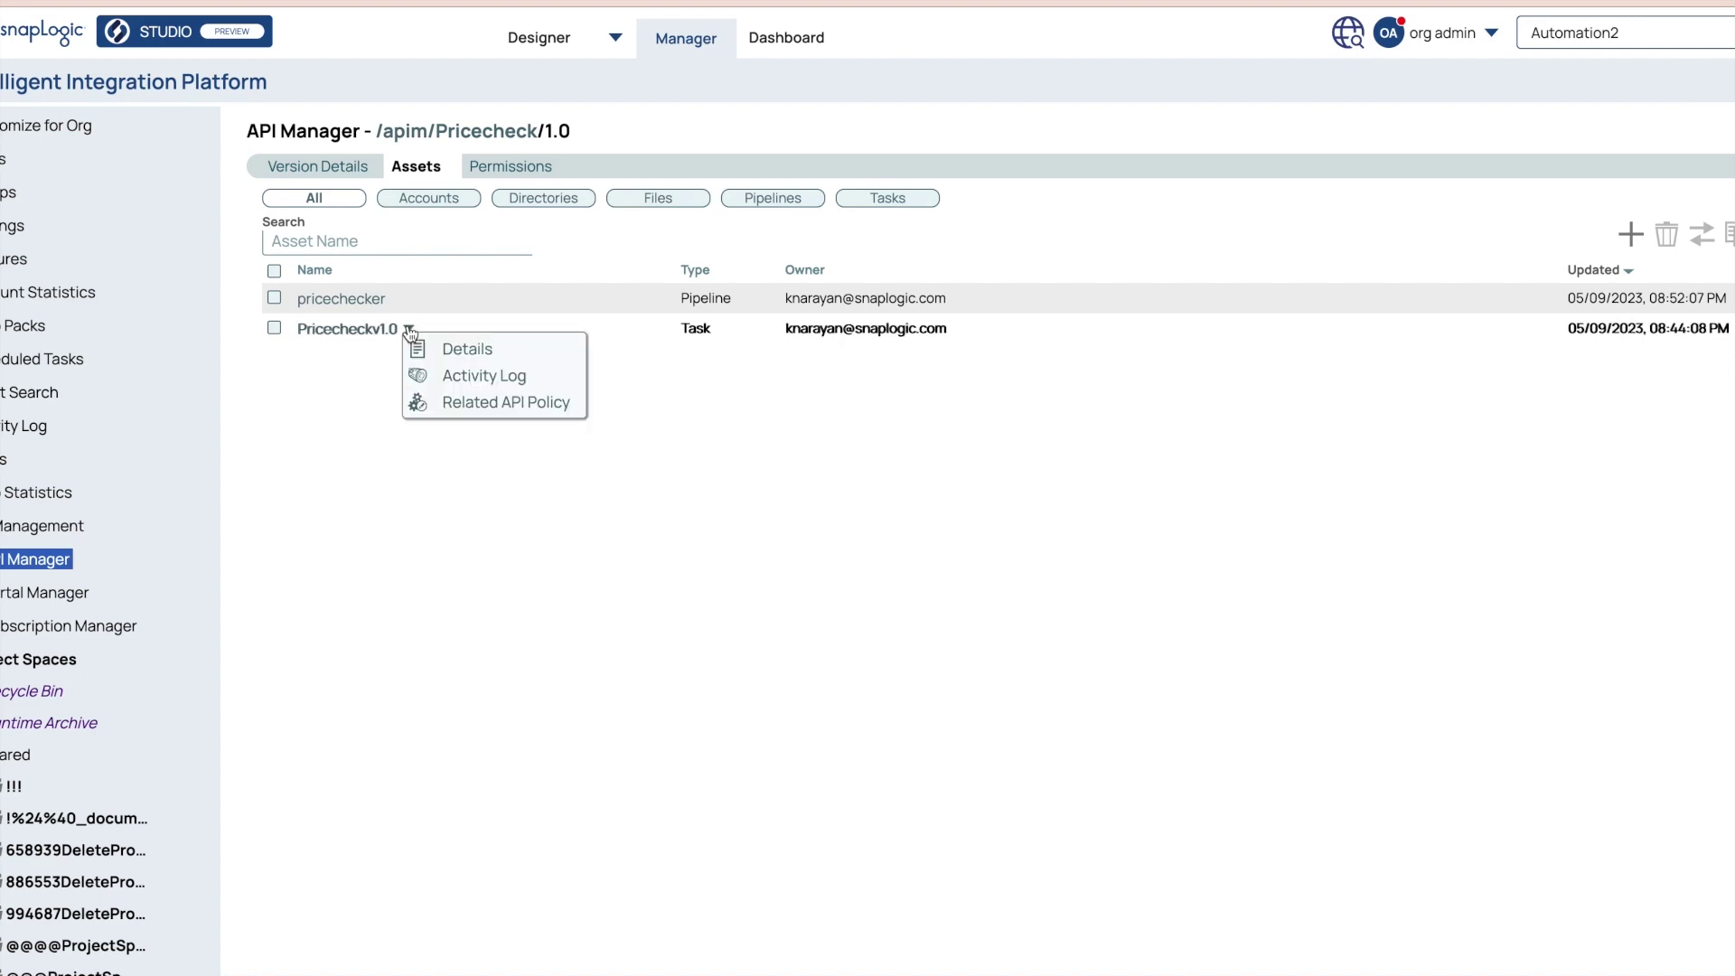
click(441, 349)
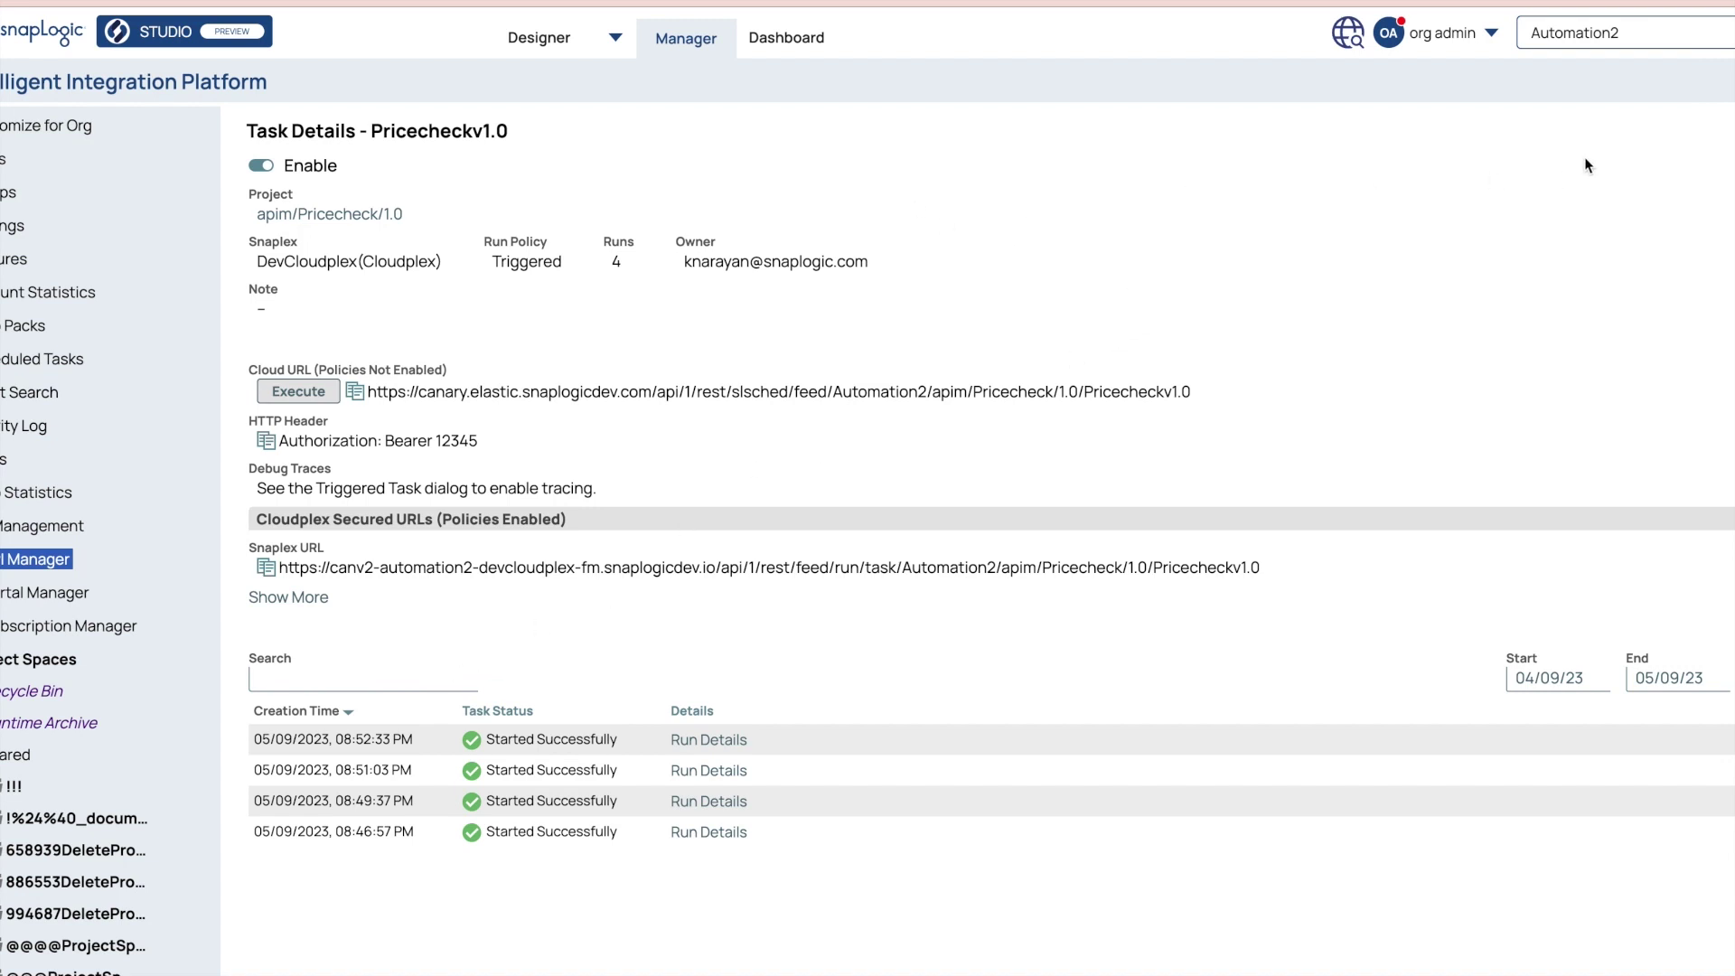
click(393, 217)
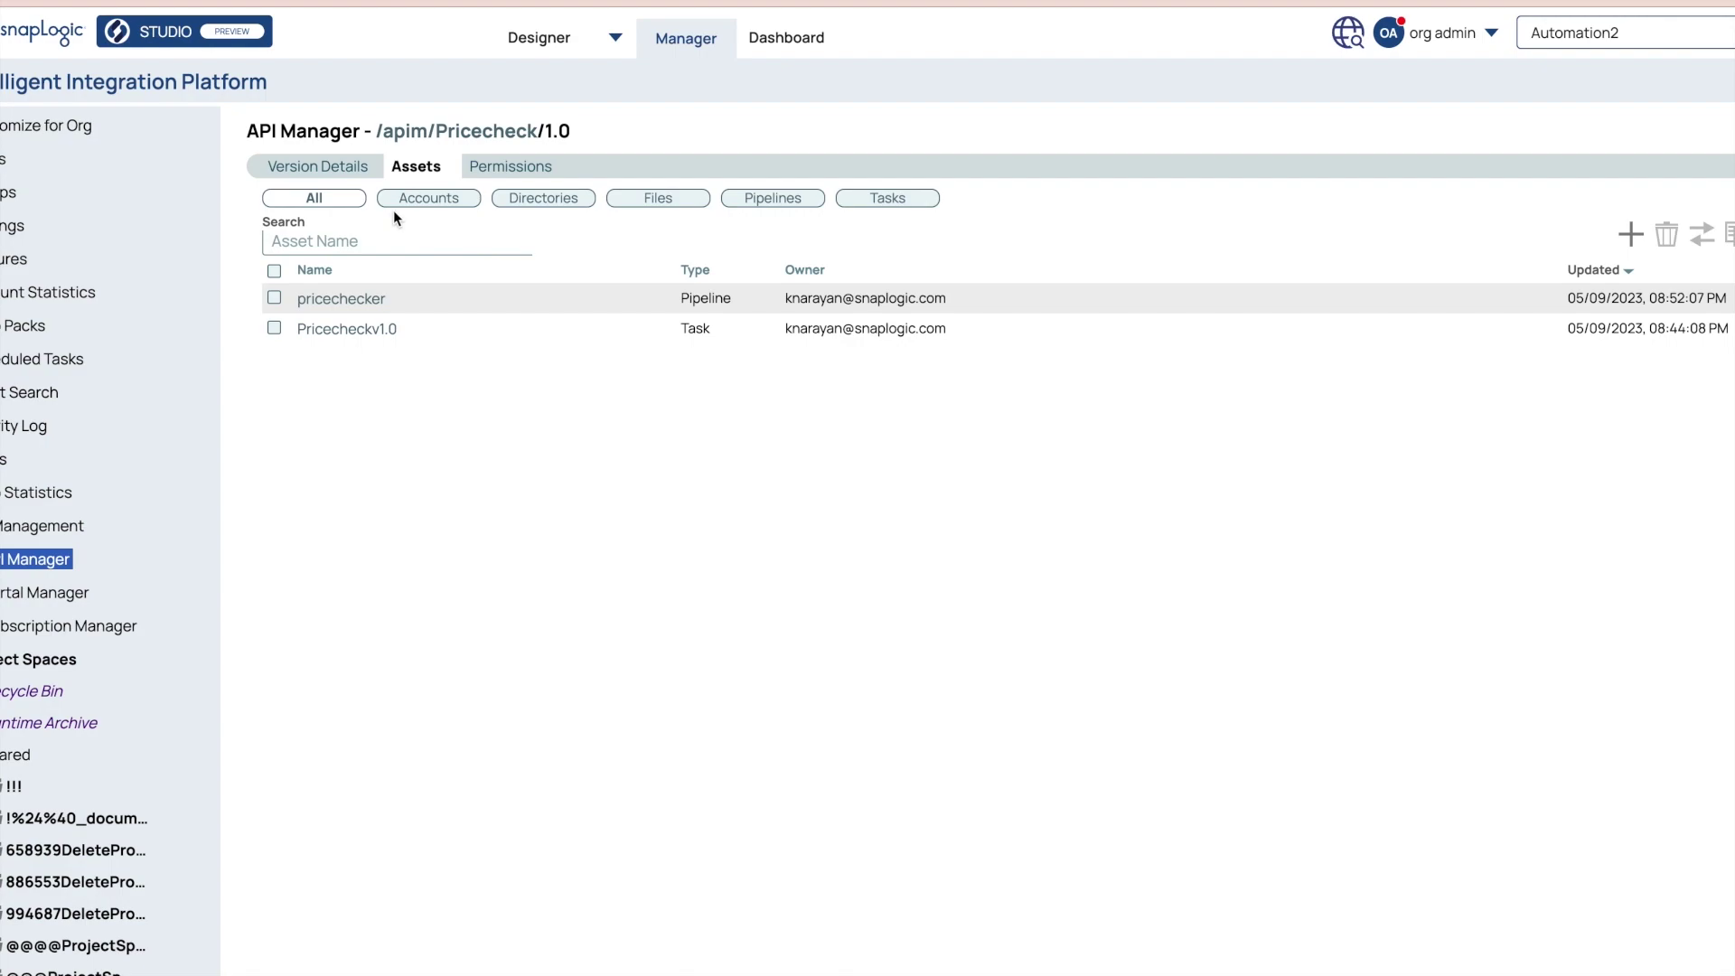
Show the version details of Pricecheck 1.0 and review the policy types available to add
click(359, 171)
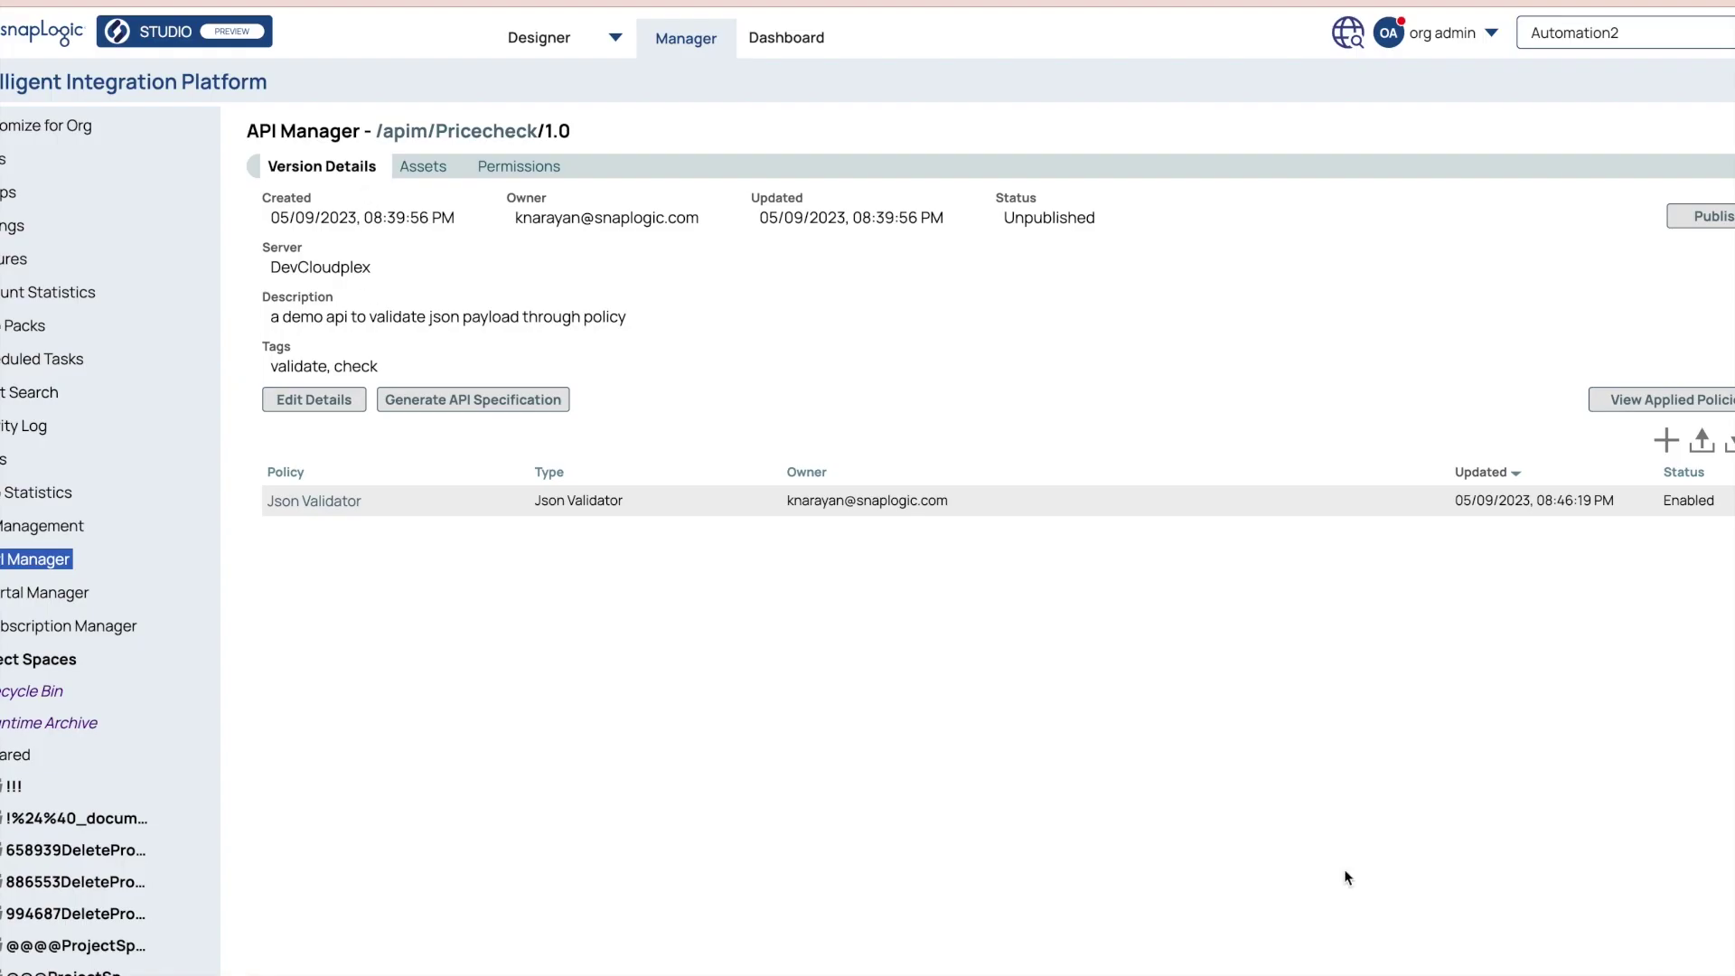
click(1668, 446)
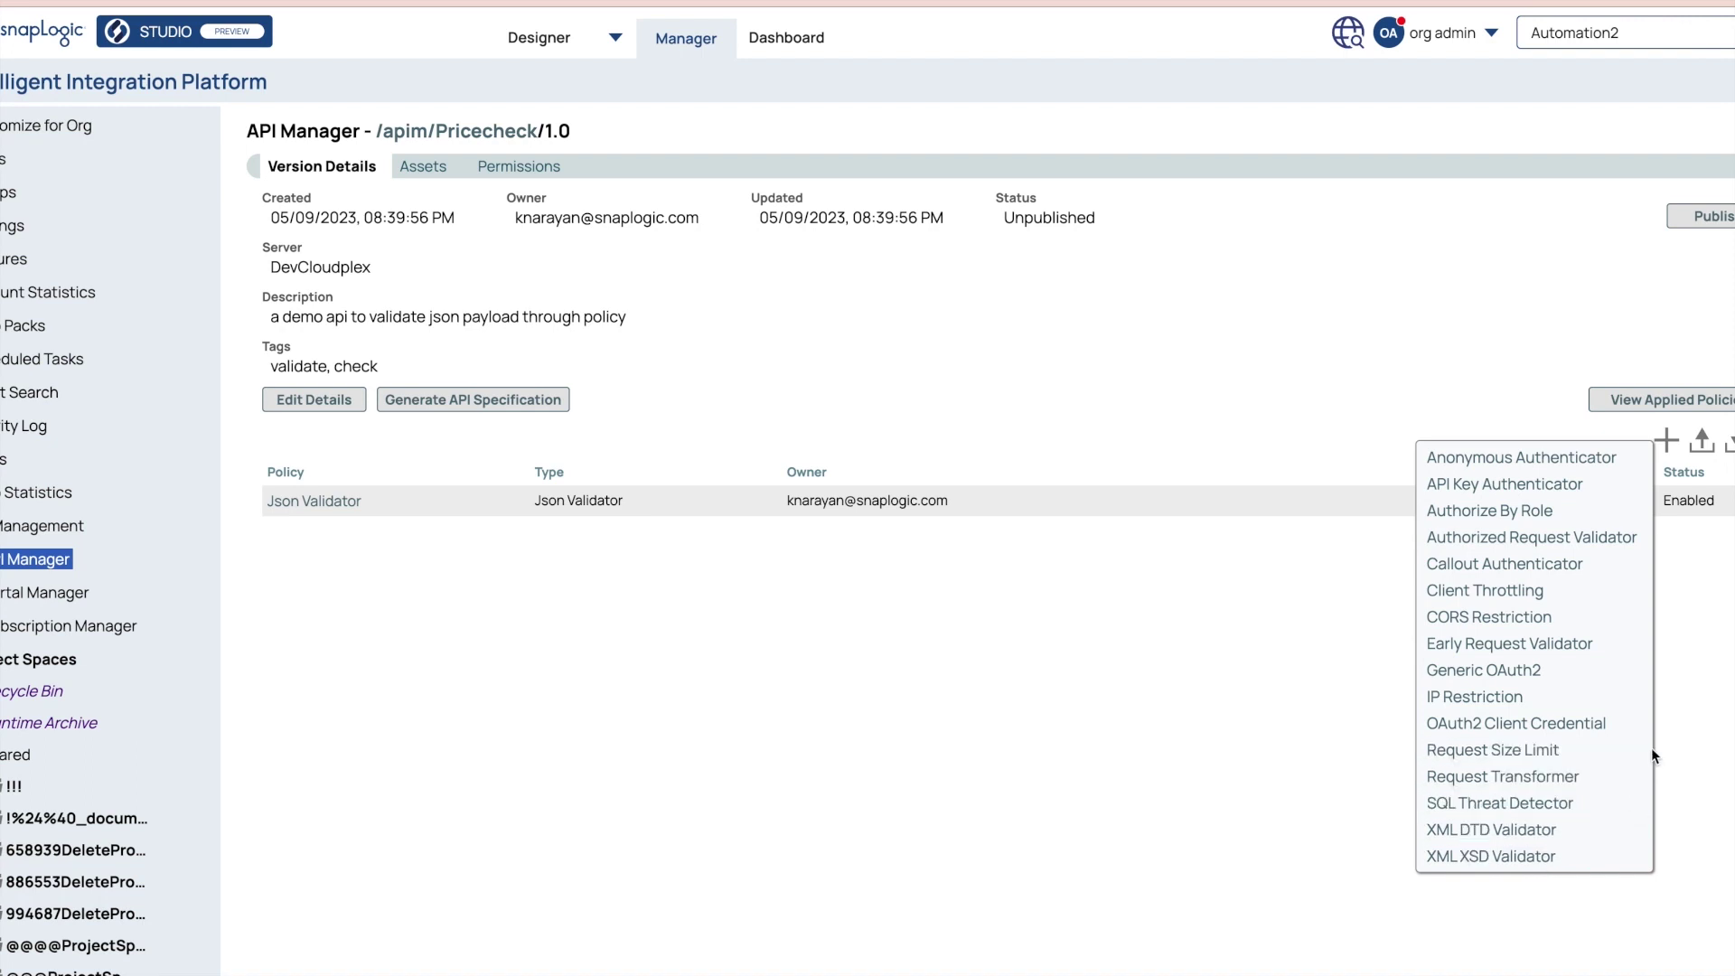
click(1297, 803)
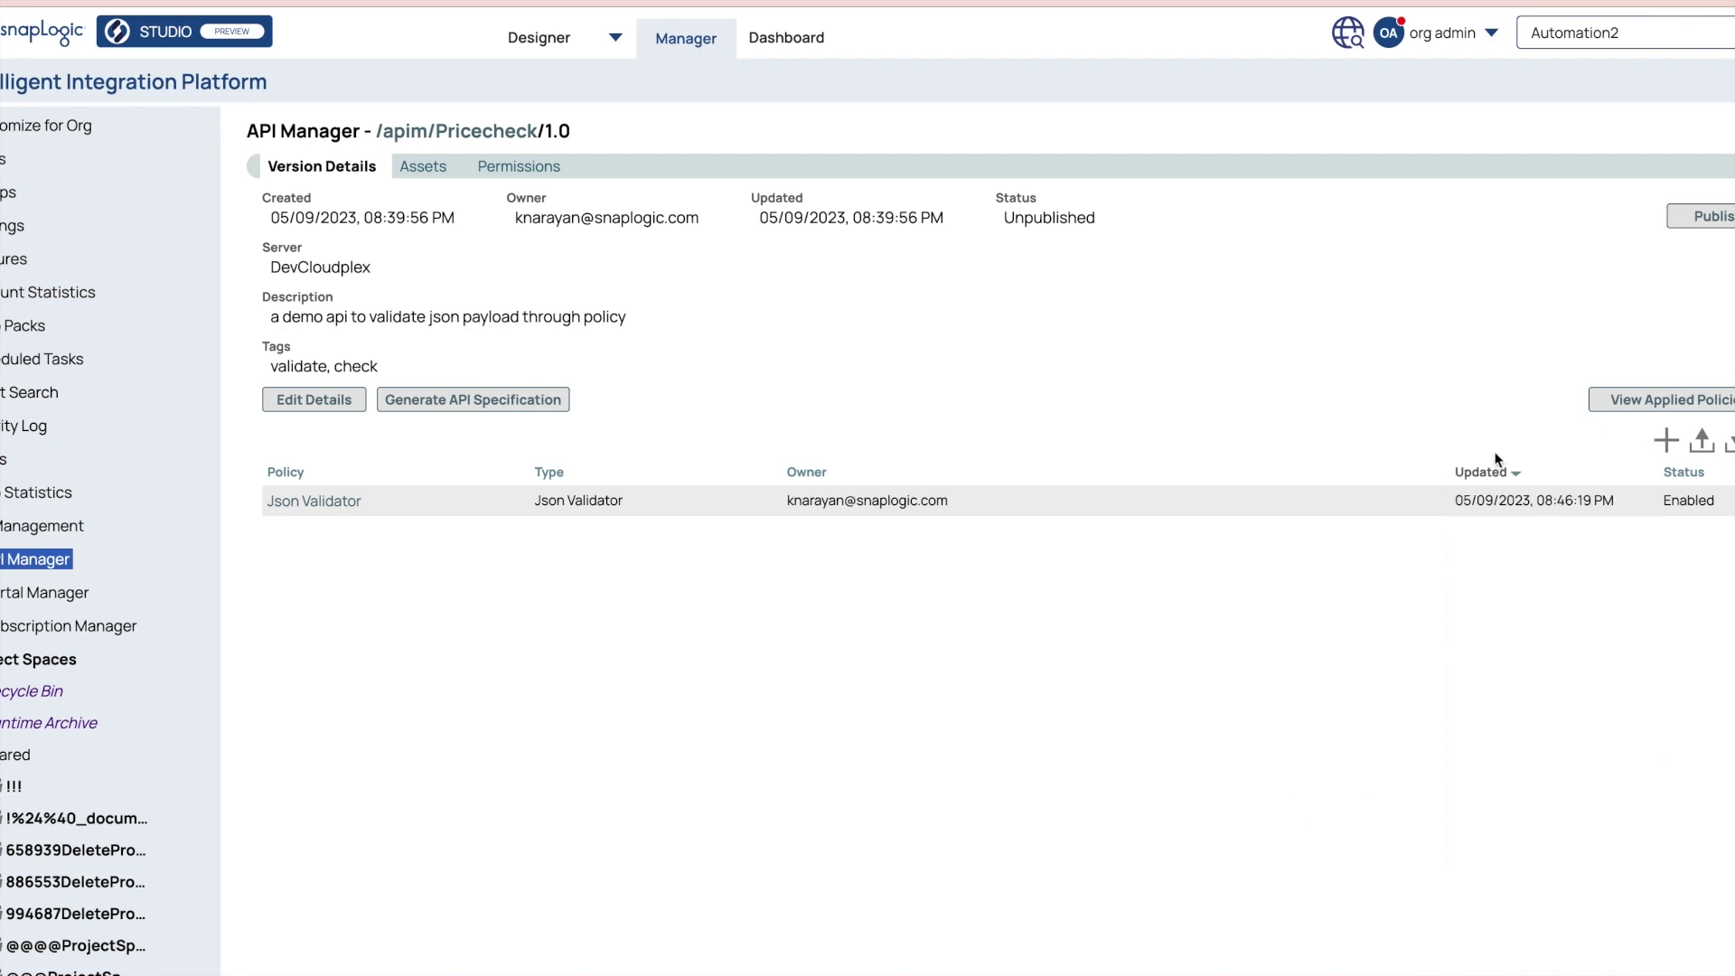
Inspect the Json Validator policy's application condition and its JSON schema, including the title and required fields, and close it without saving
click(314, 501)
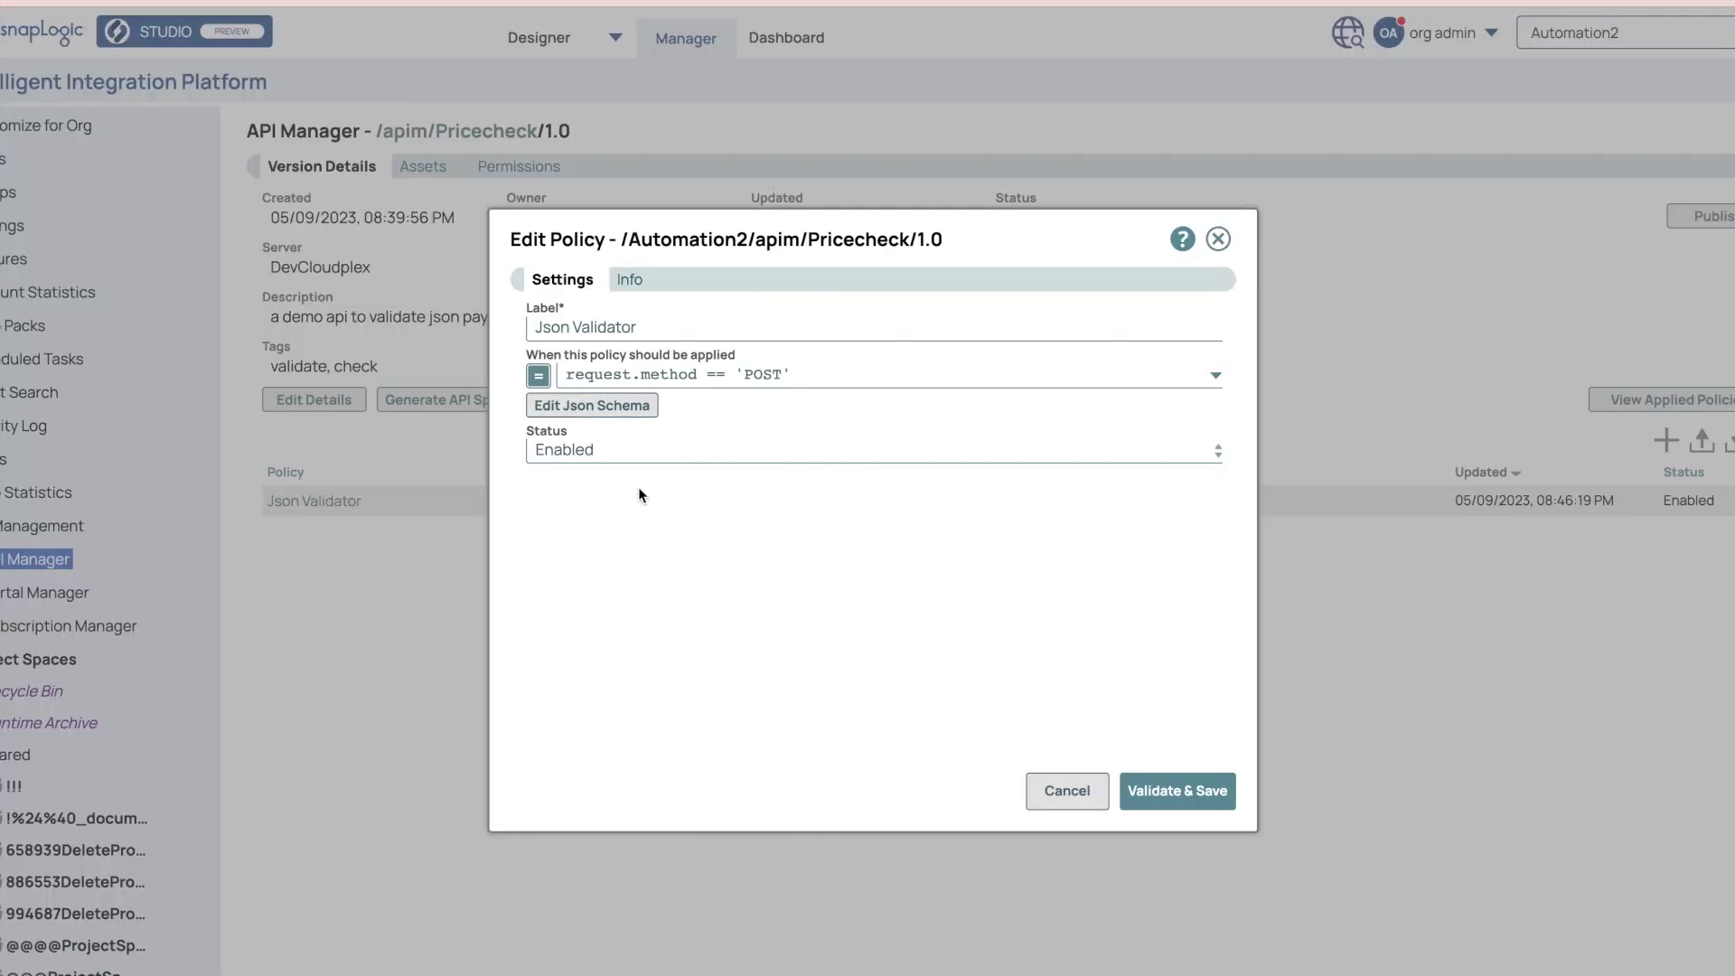
drag(794, 374, 637, 361)
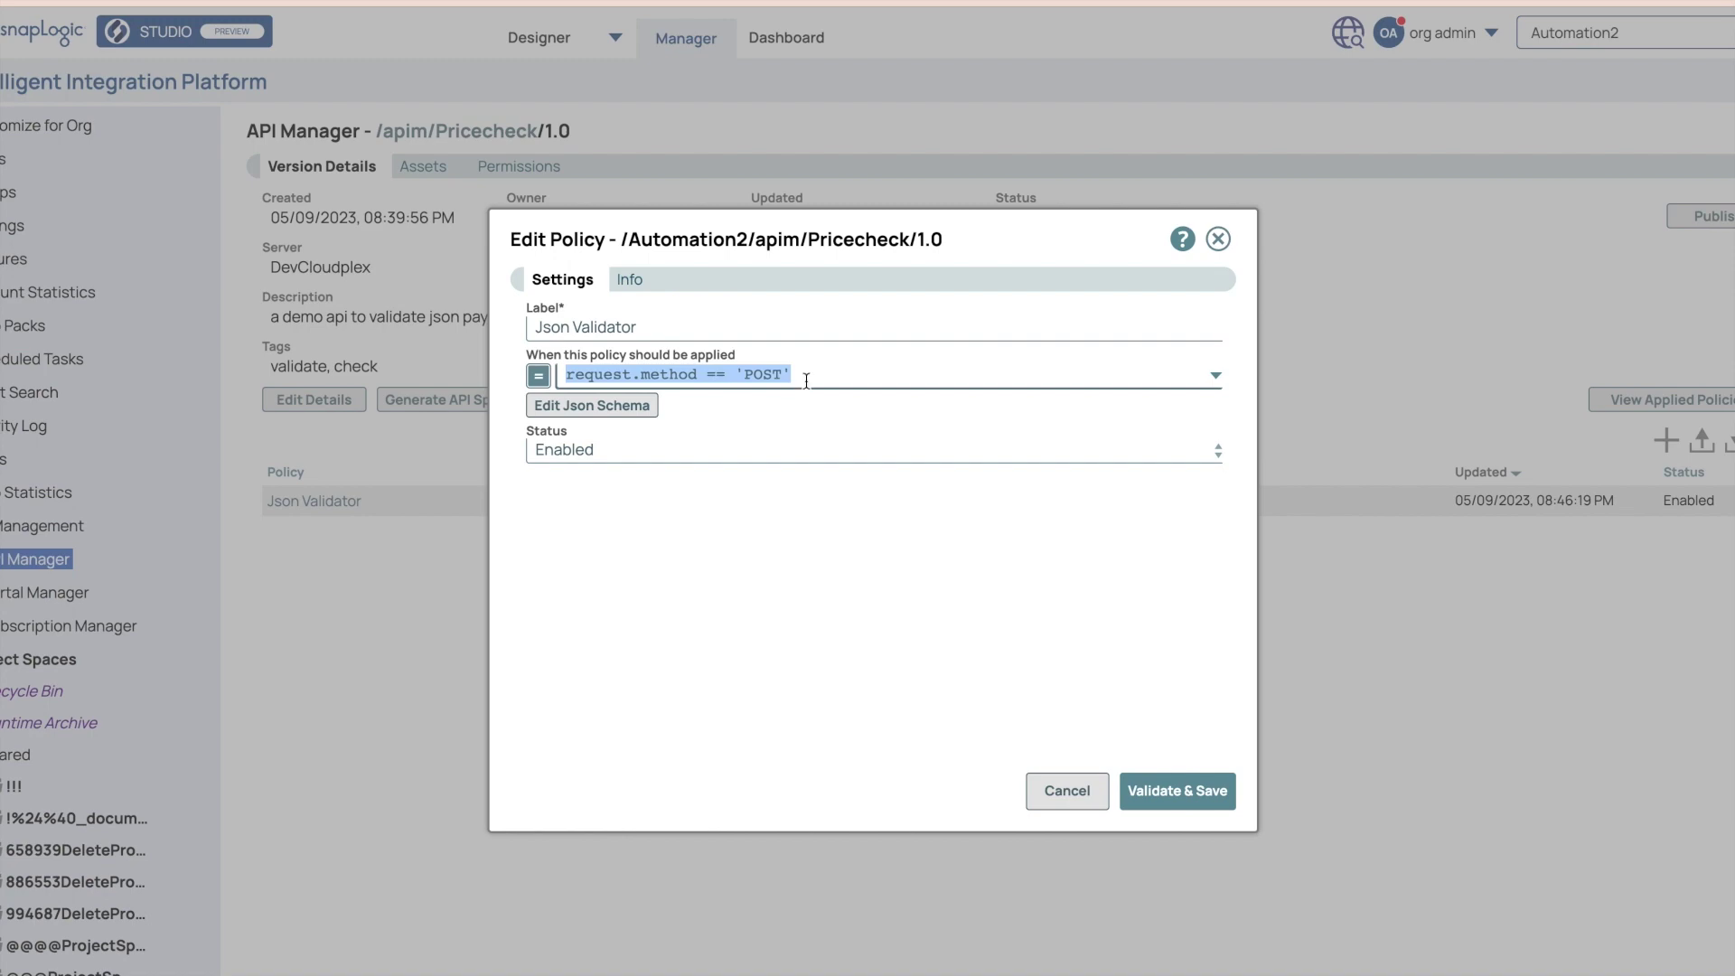
click(913, 375)
click(639, 407)
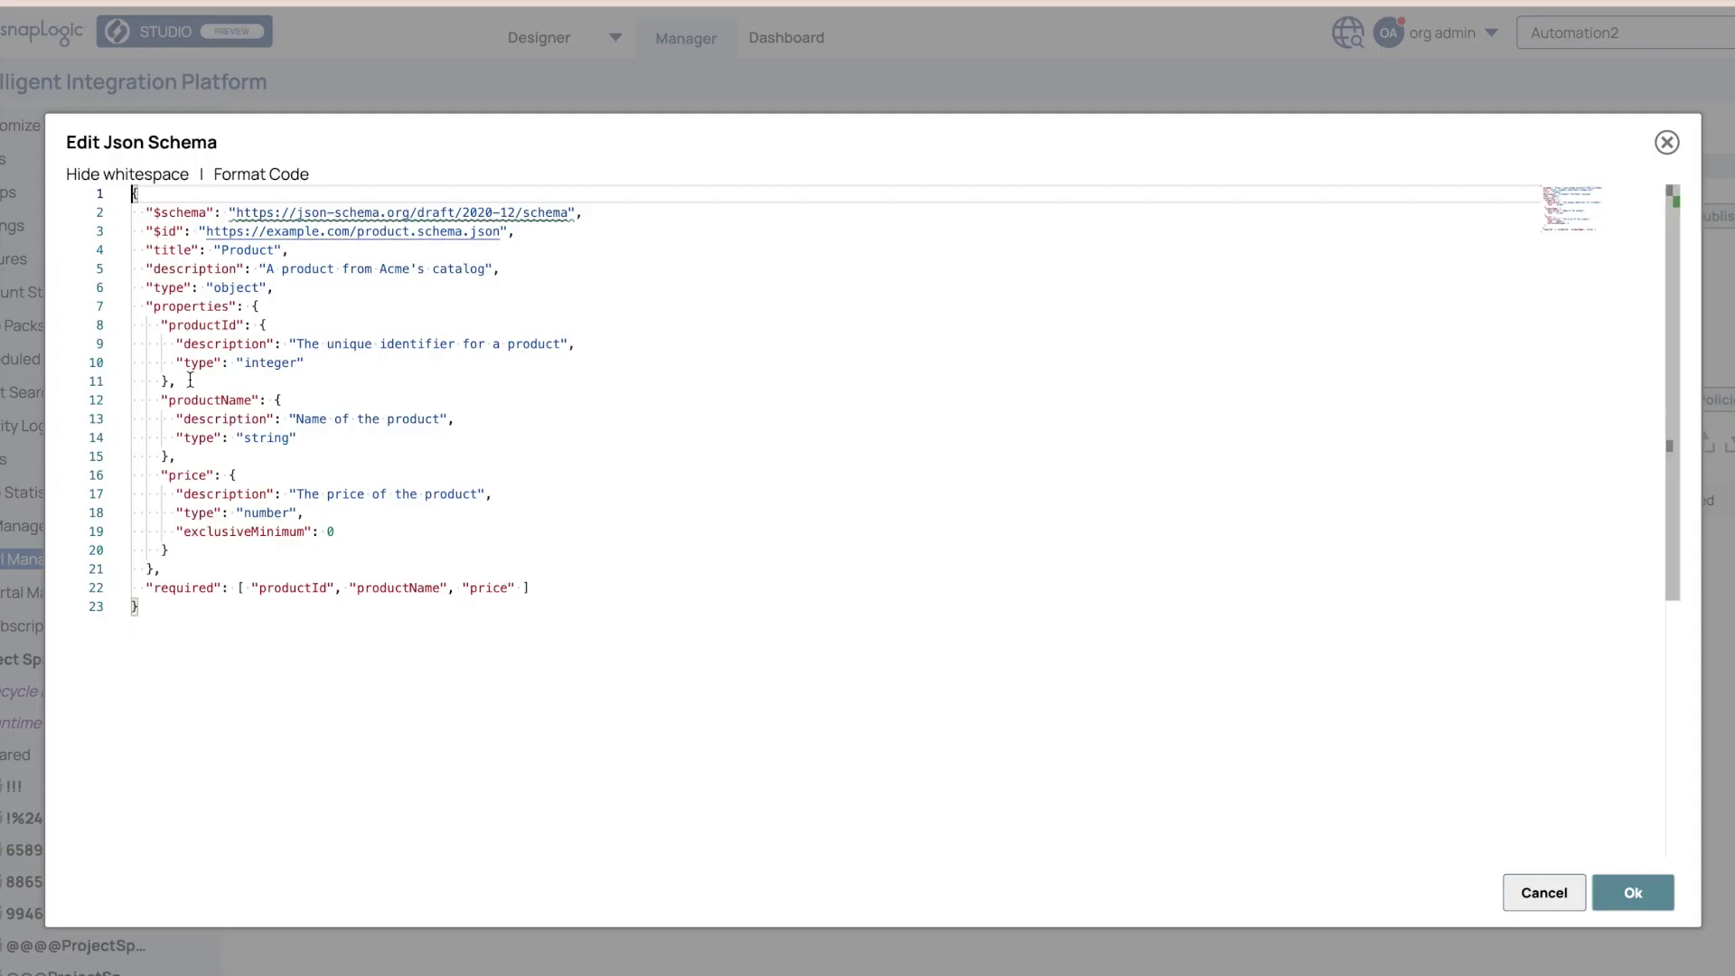
click(235, 251)
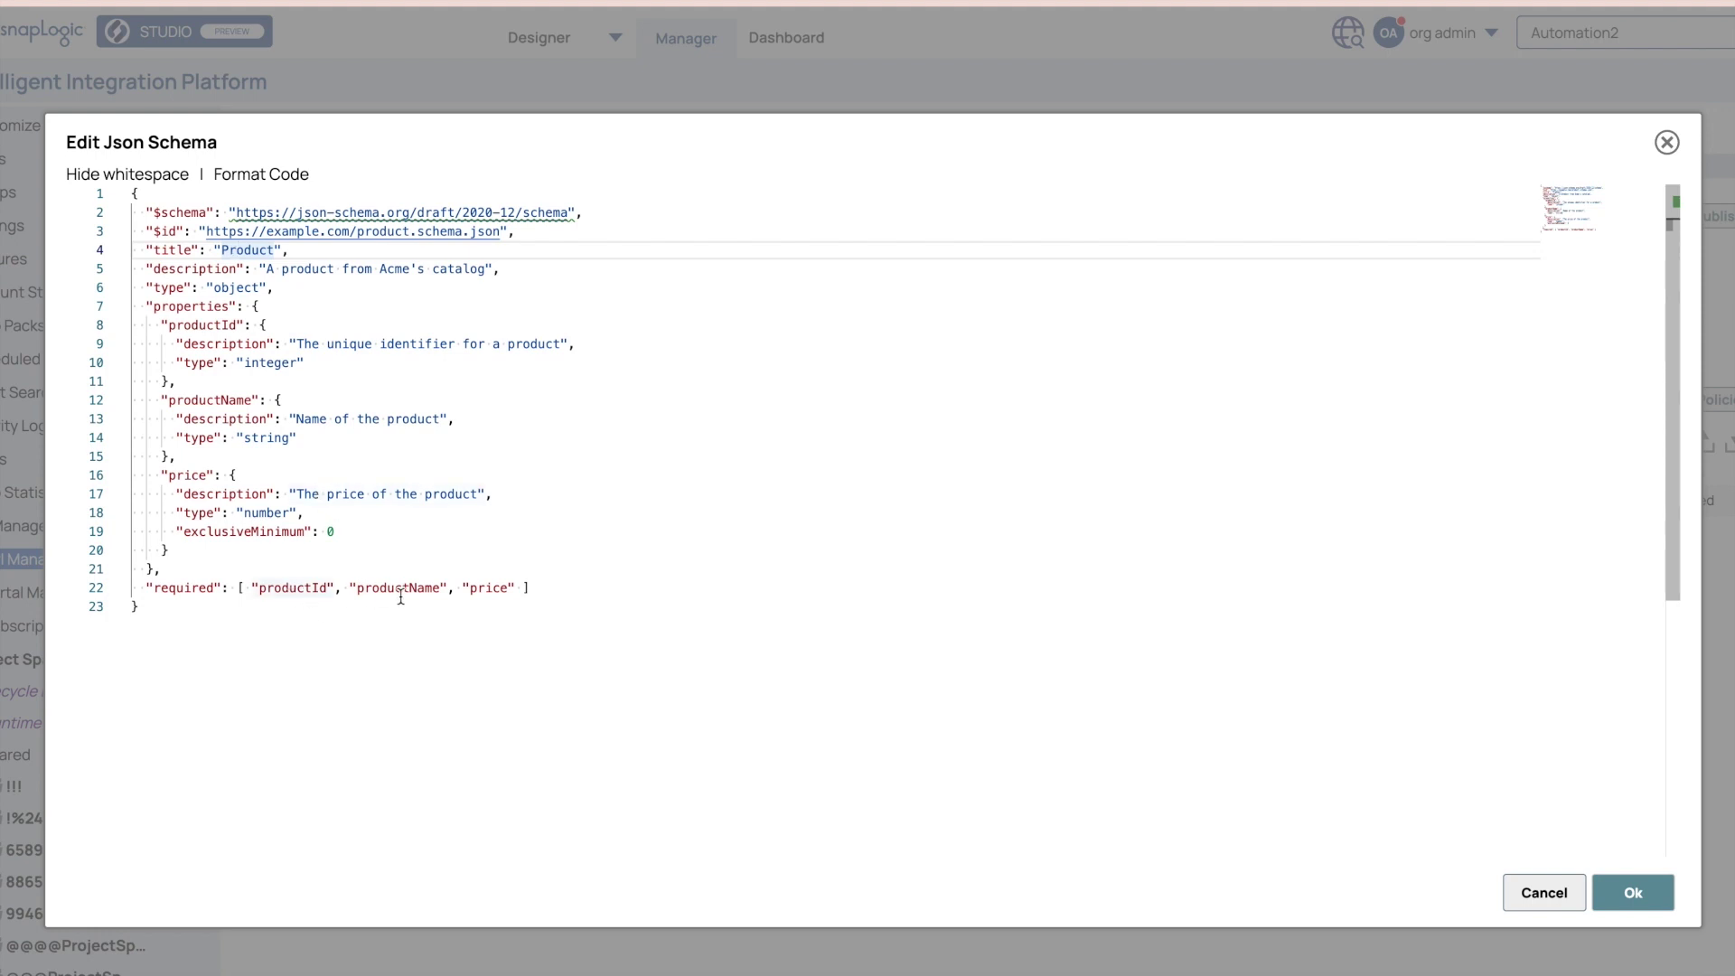
click(152, 590)
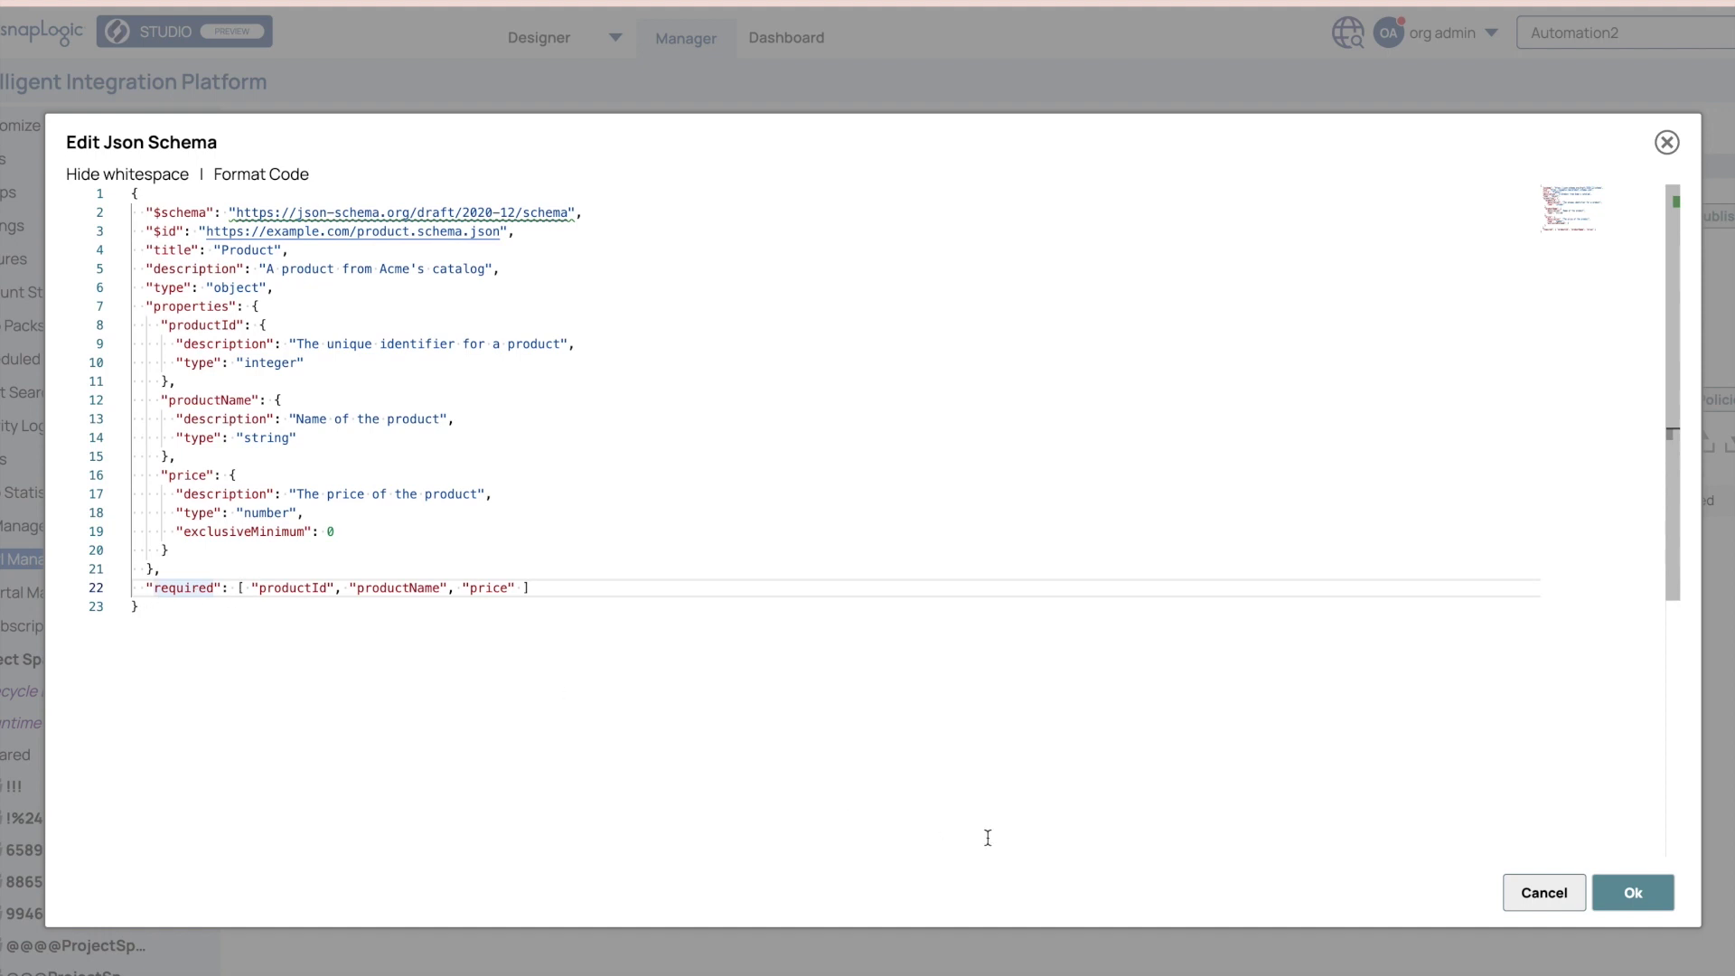
click(1540, 895)
click(1072, 807)
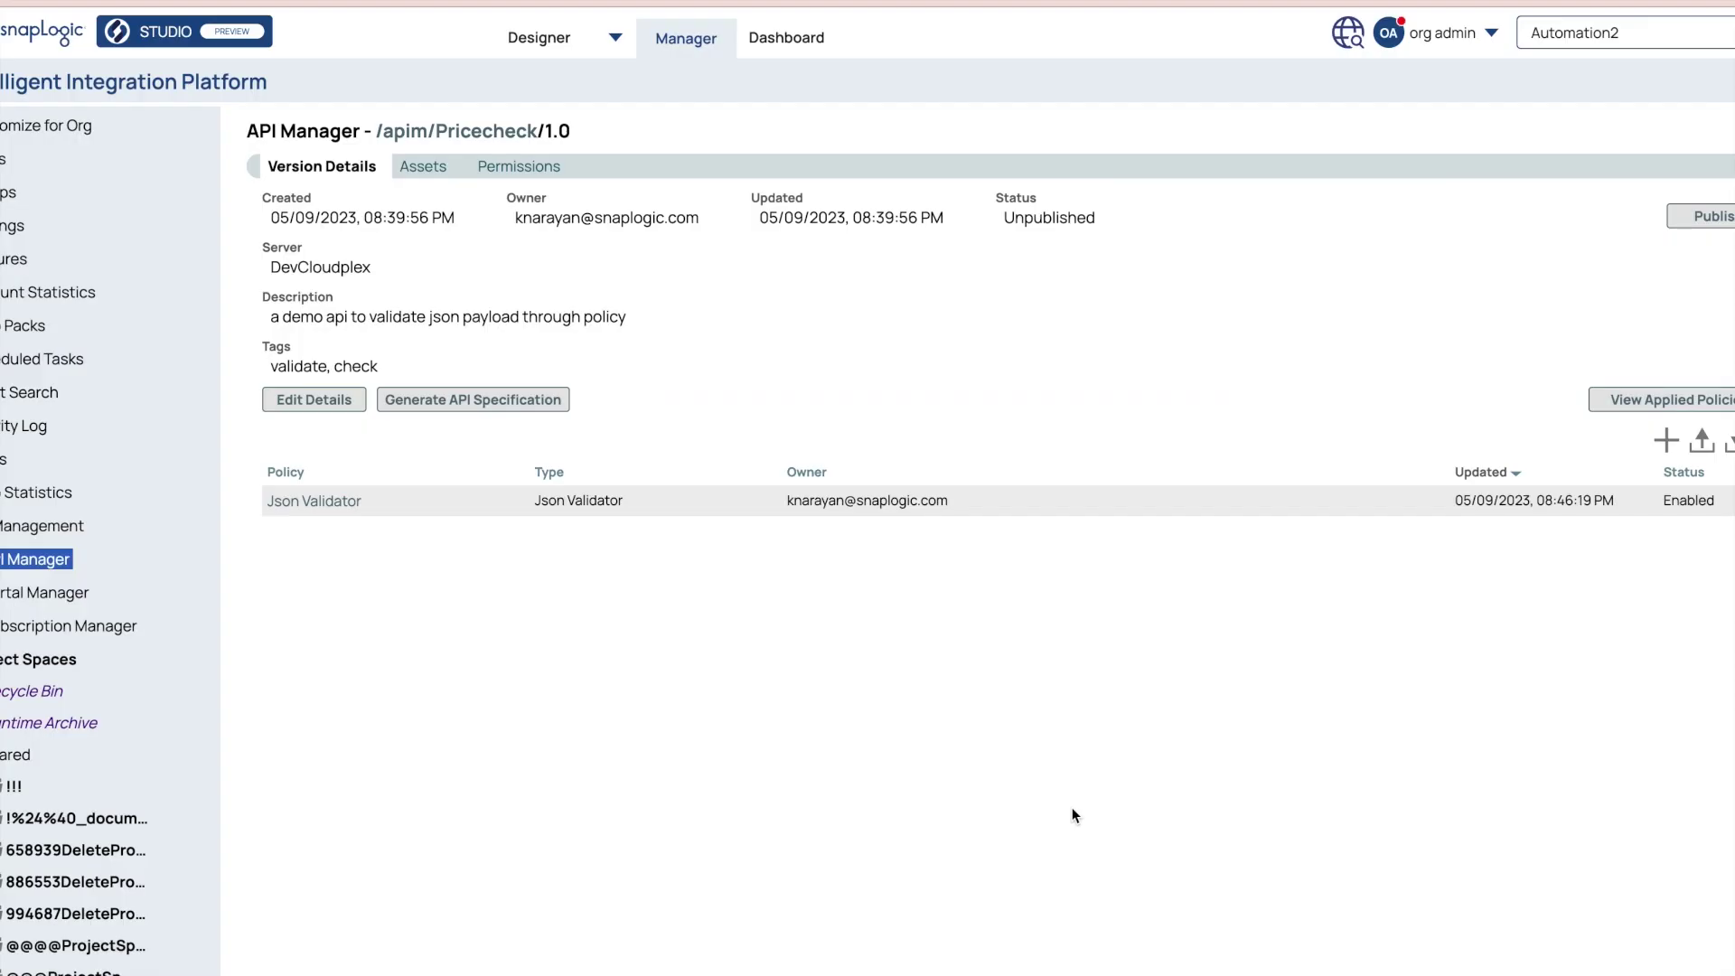
Return to the version's assets and open the details of the Pricecheckv1.0 task
click(423, 170)
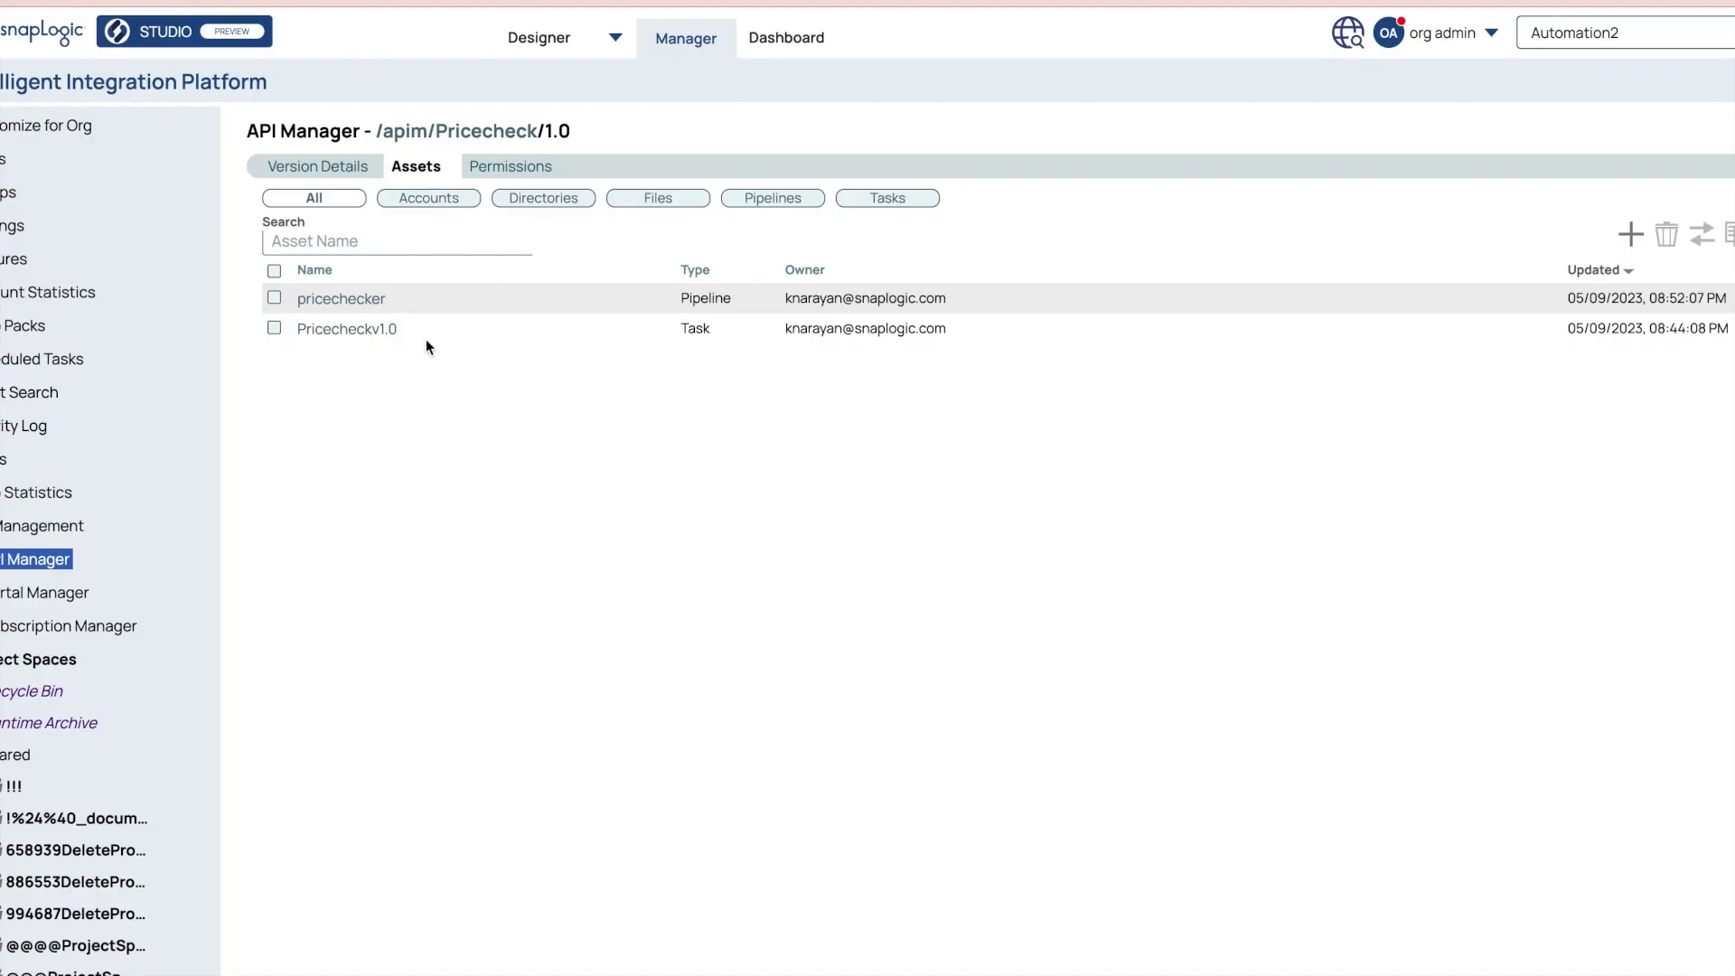
mouse_move(410, 329)
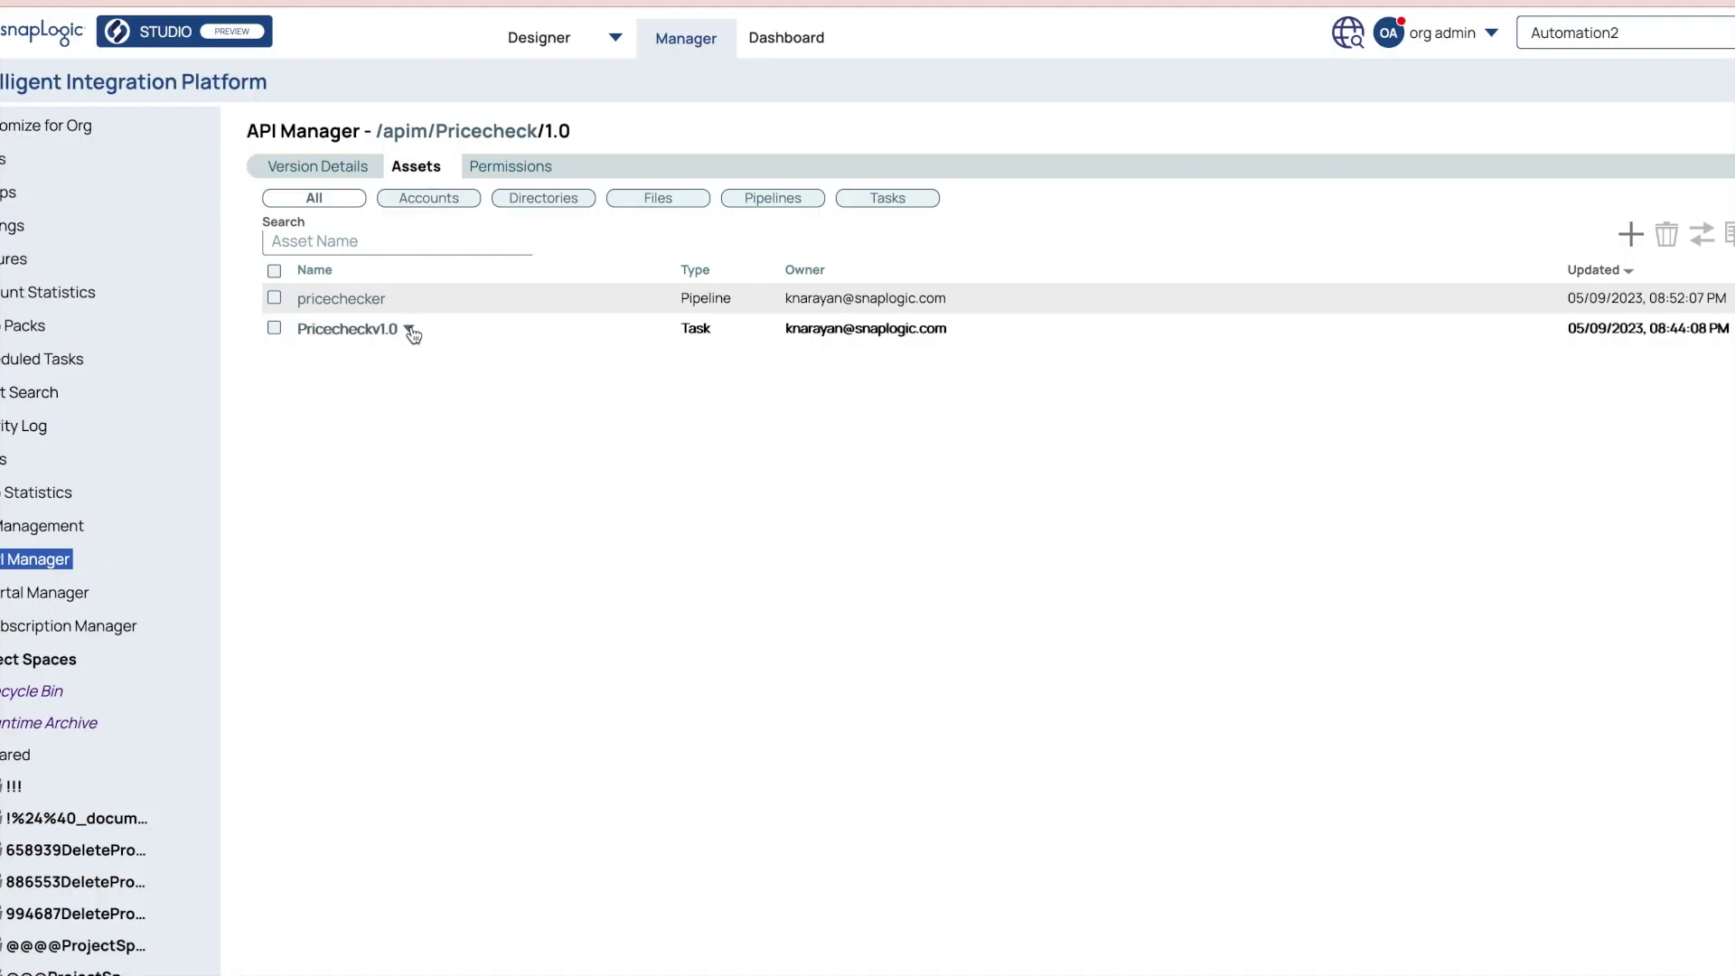
click(410, 326)
click(413, 360)
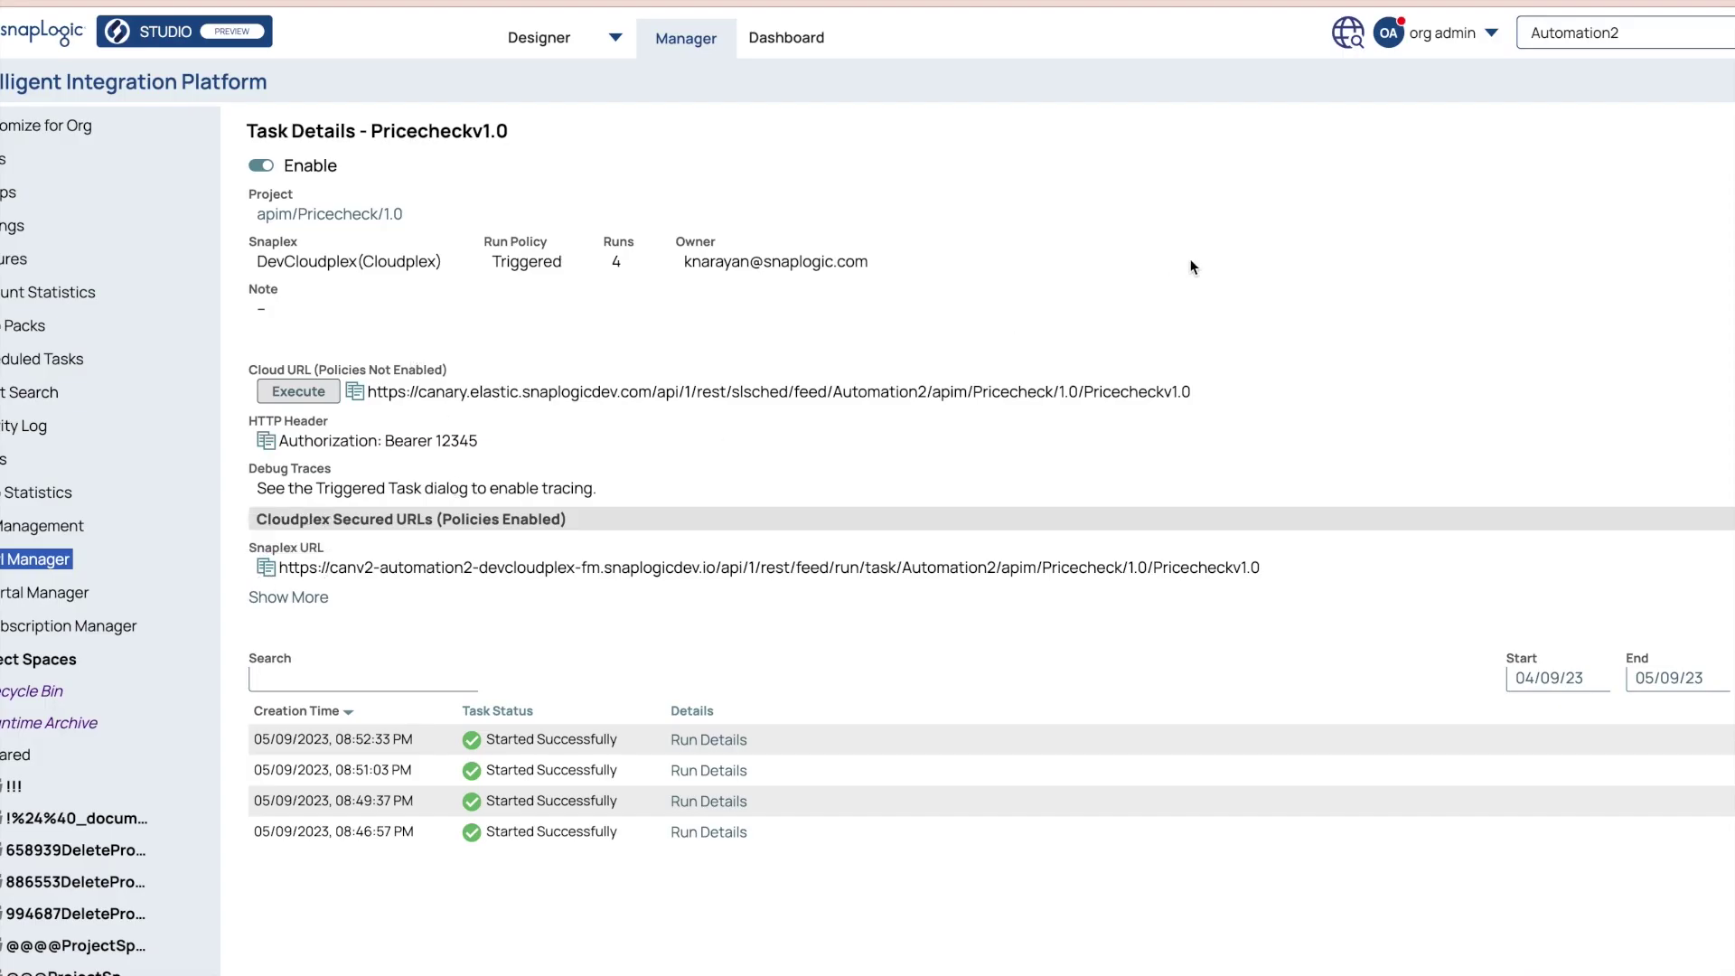
key(super+Tab)
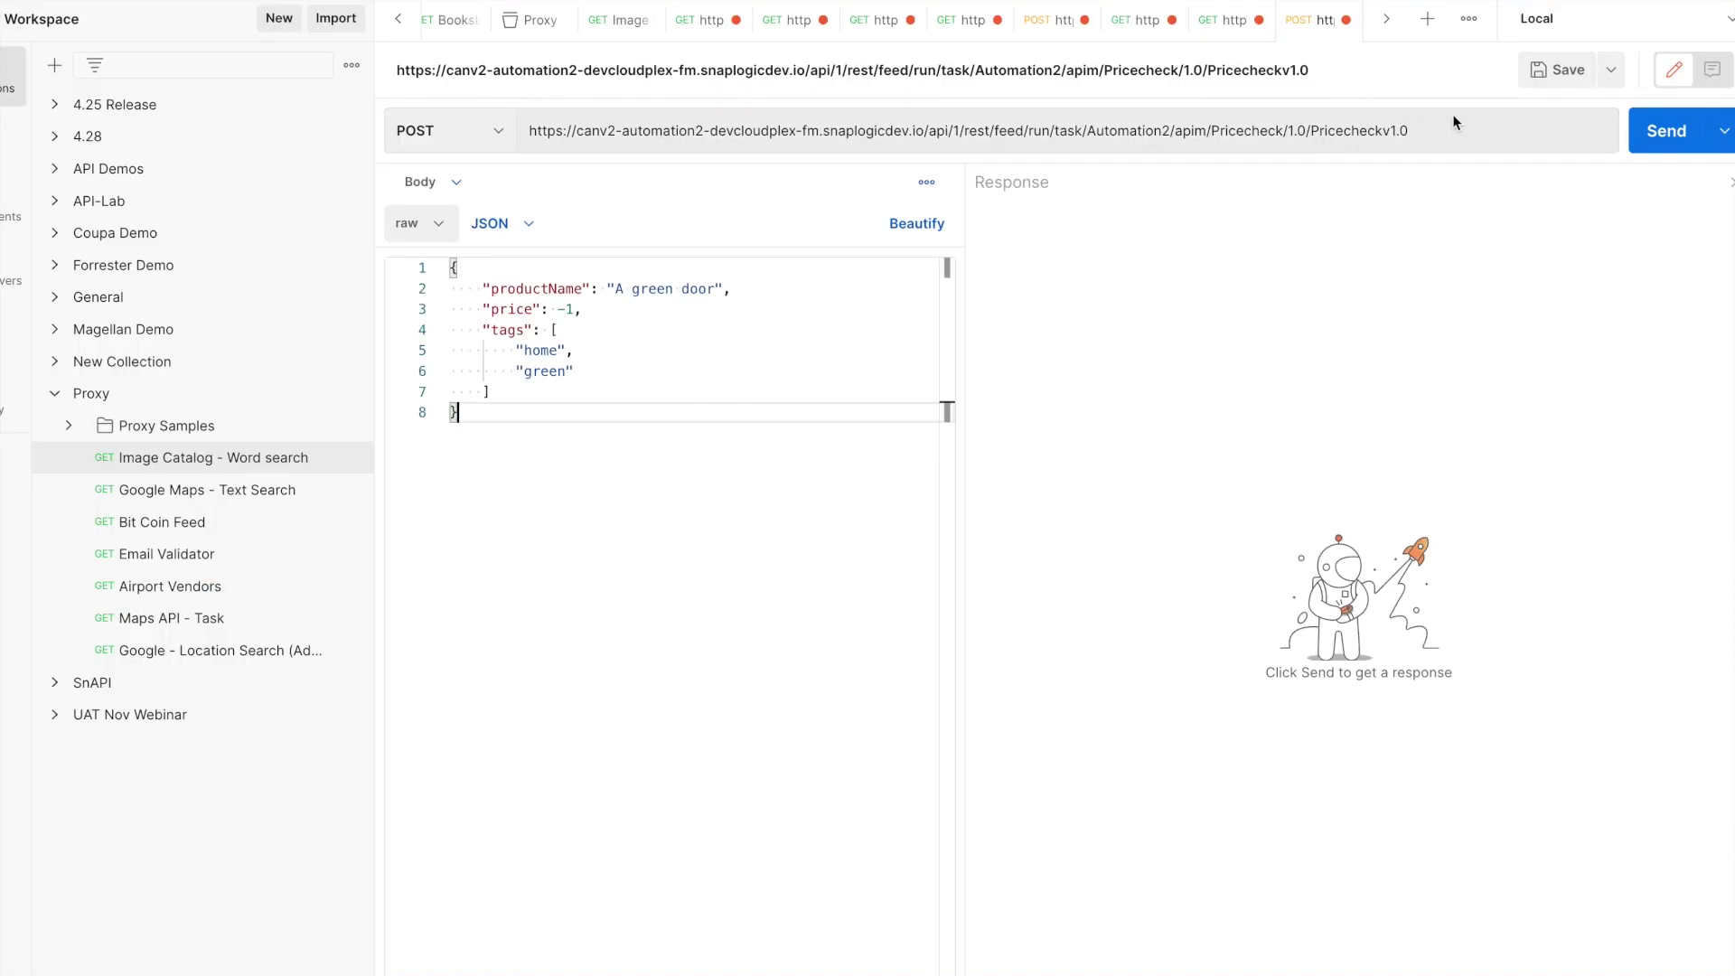
key(super+a)
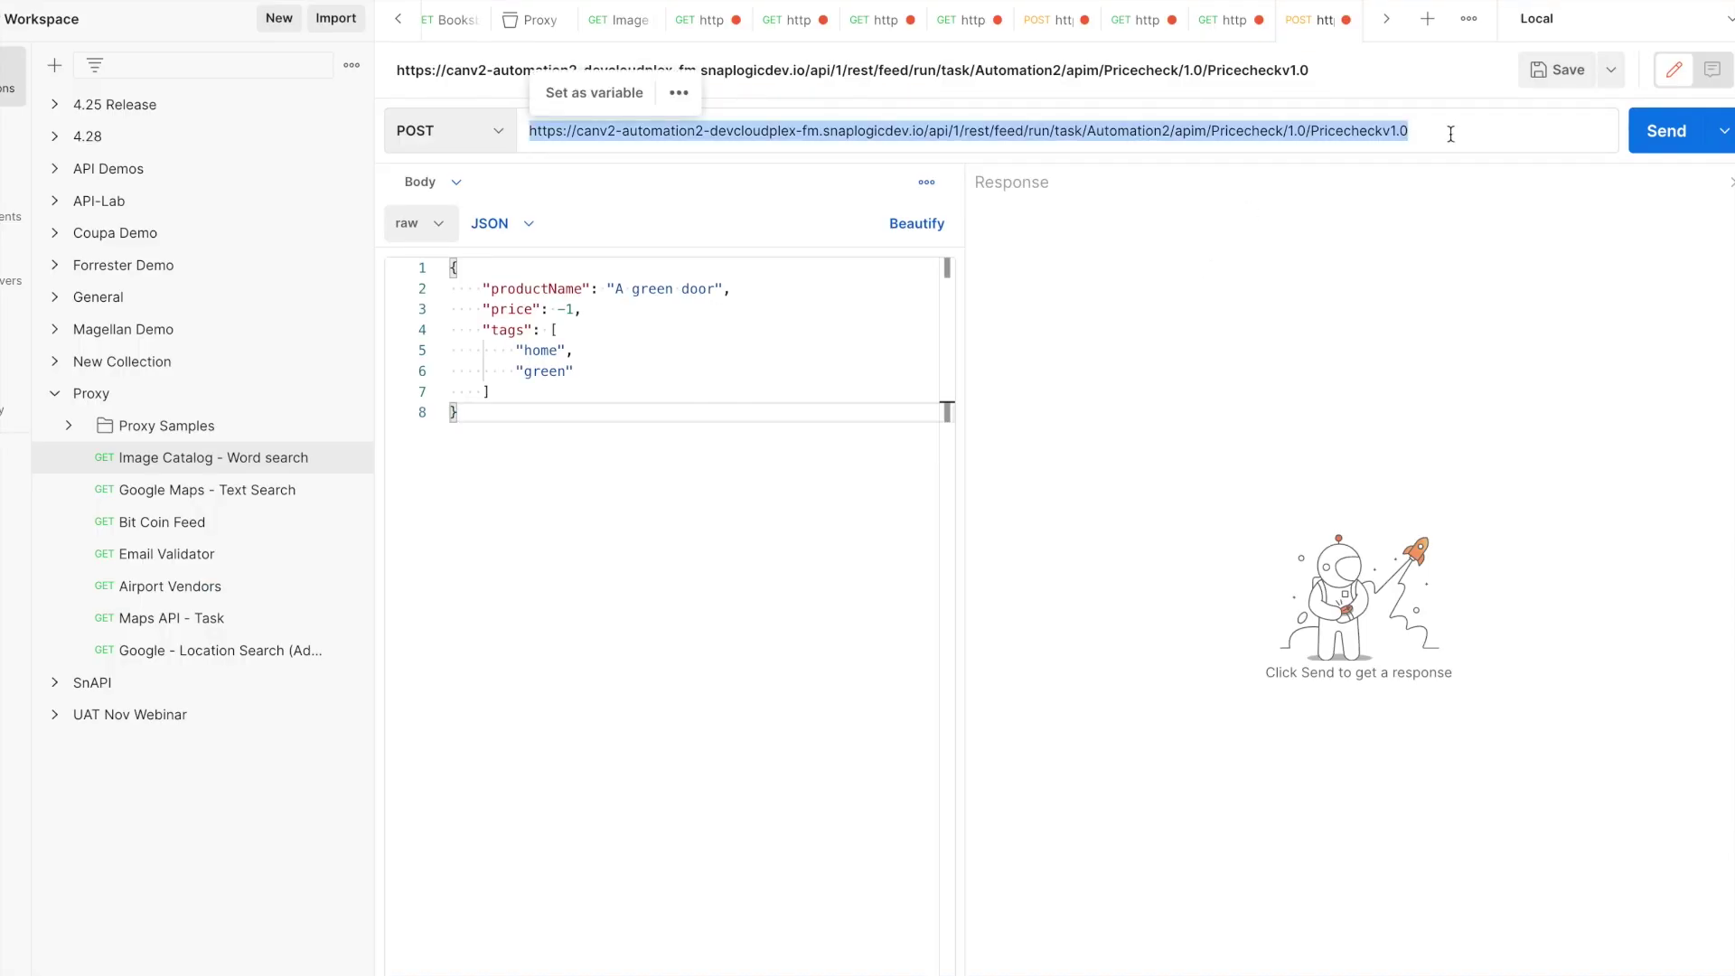
text(https://canv2-automation2-devcloudplex-fm.snaplogicdev.io/api/1/rest/feed/run/task/Automation2/apim/Pricecheck/1.0/Pricecheckv1.0)
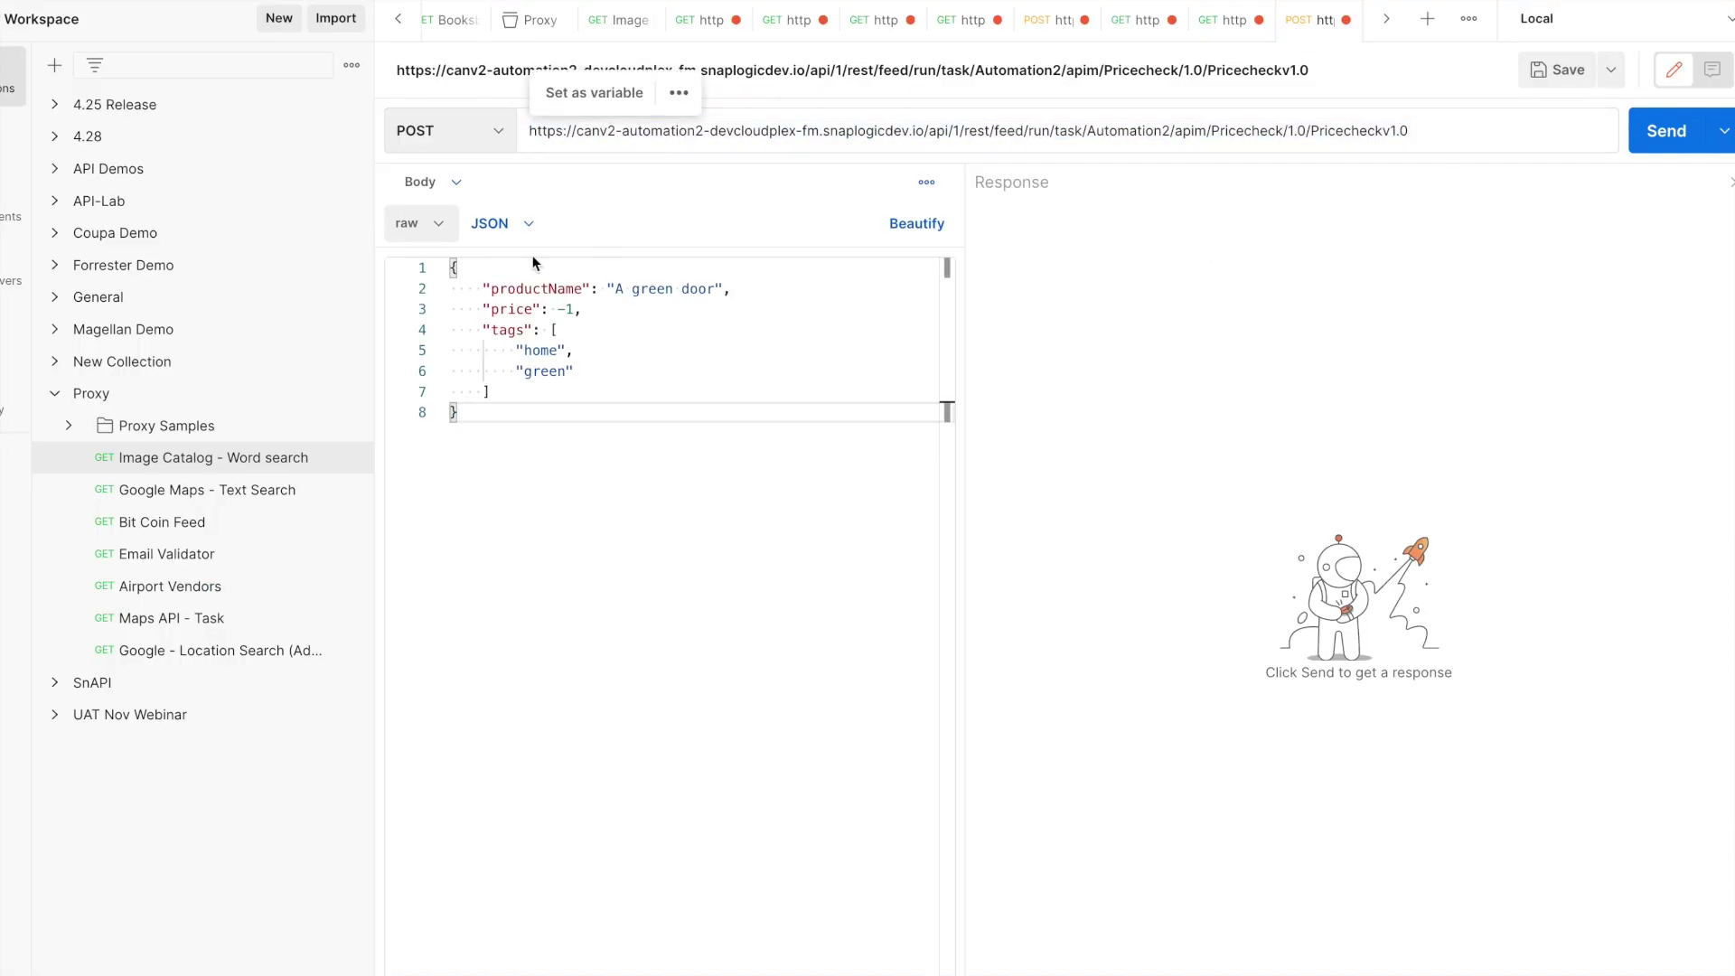
Compare the request's bearer token authorization with the HTTP header in the SnapLogic task details, and check the request method in Postman
click(442, 190)
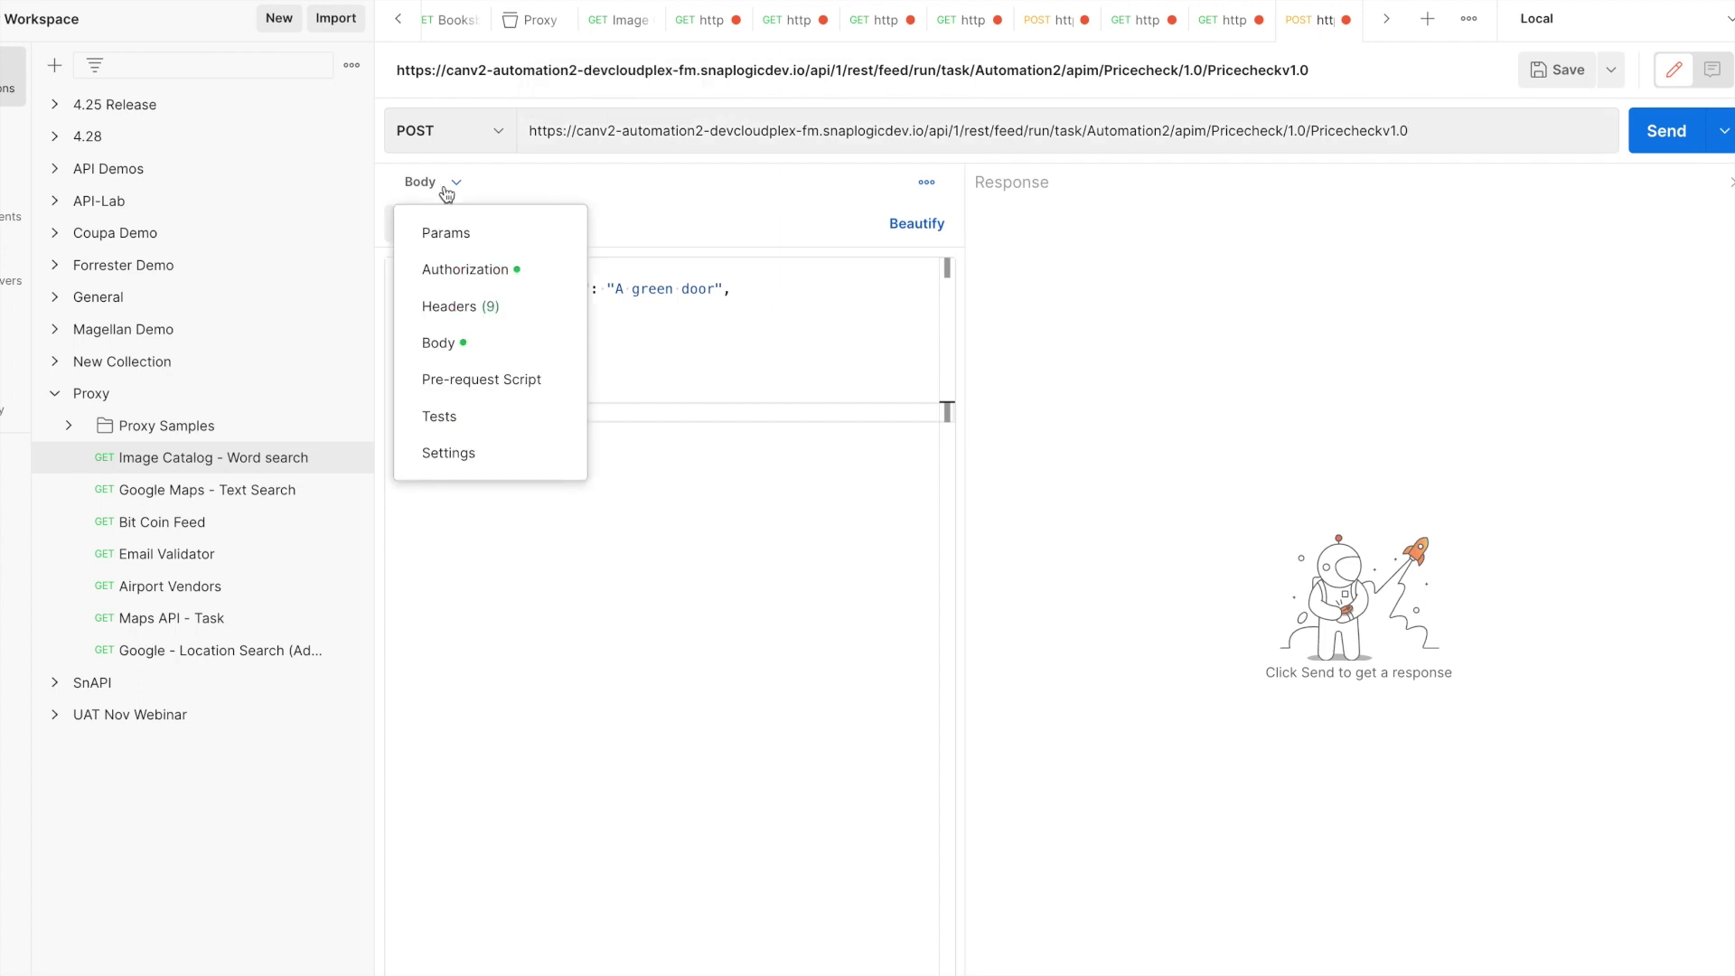
click(449, 271)
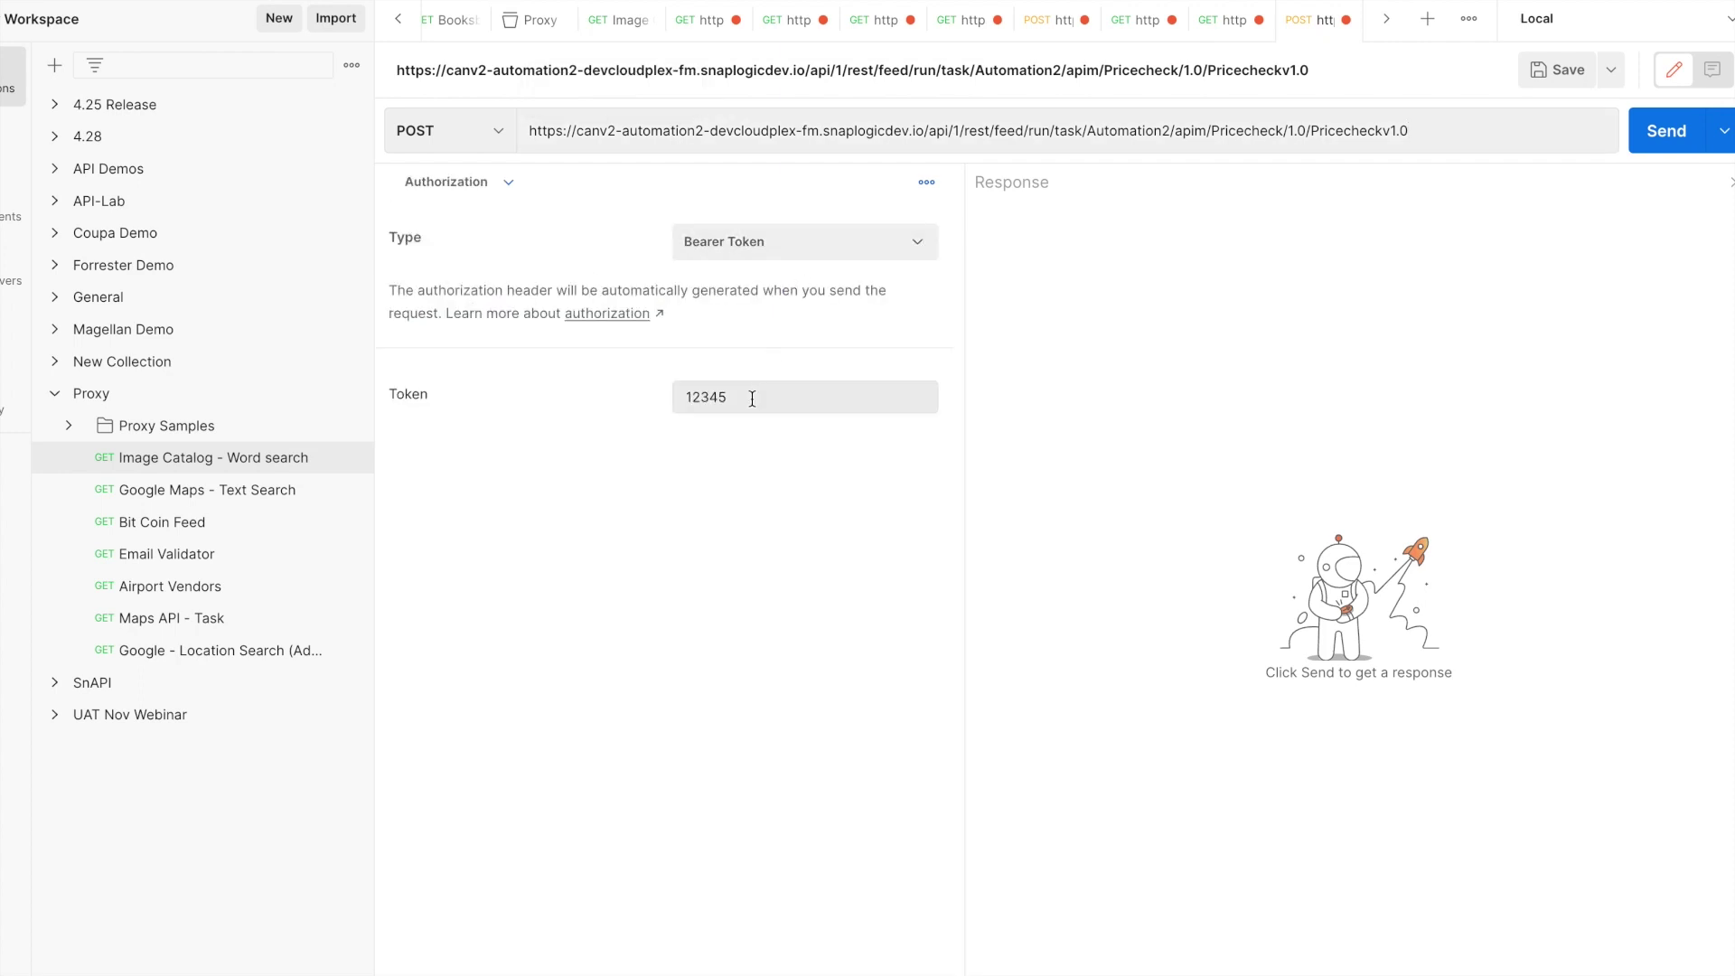
key(super+Tab)
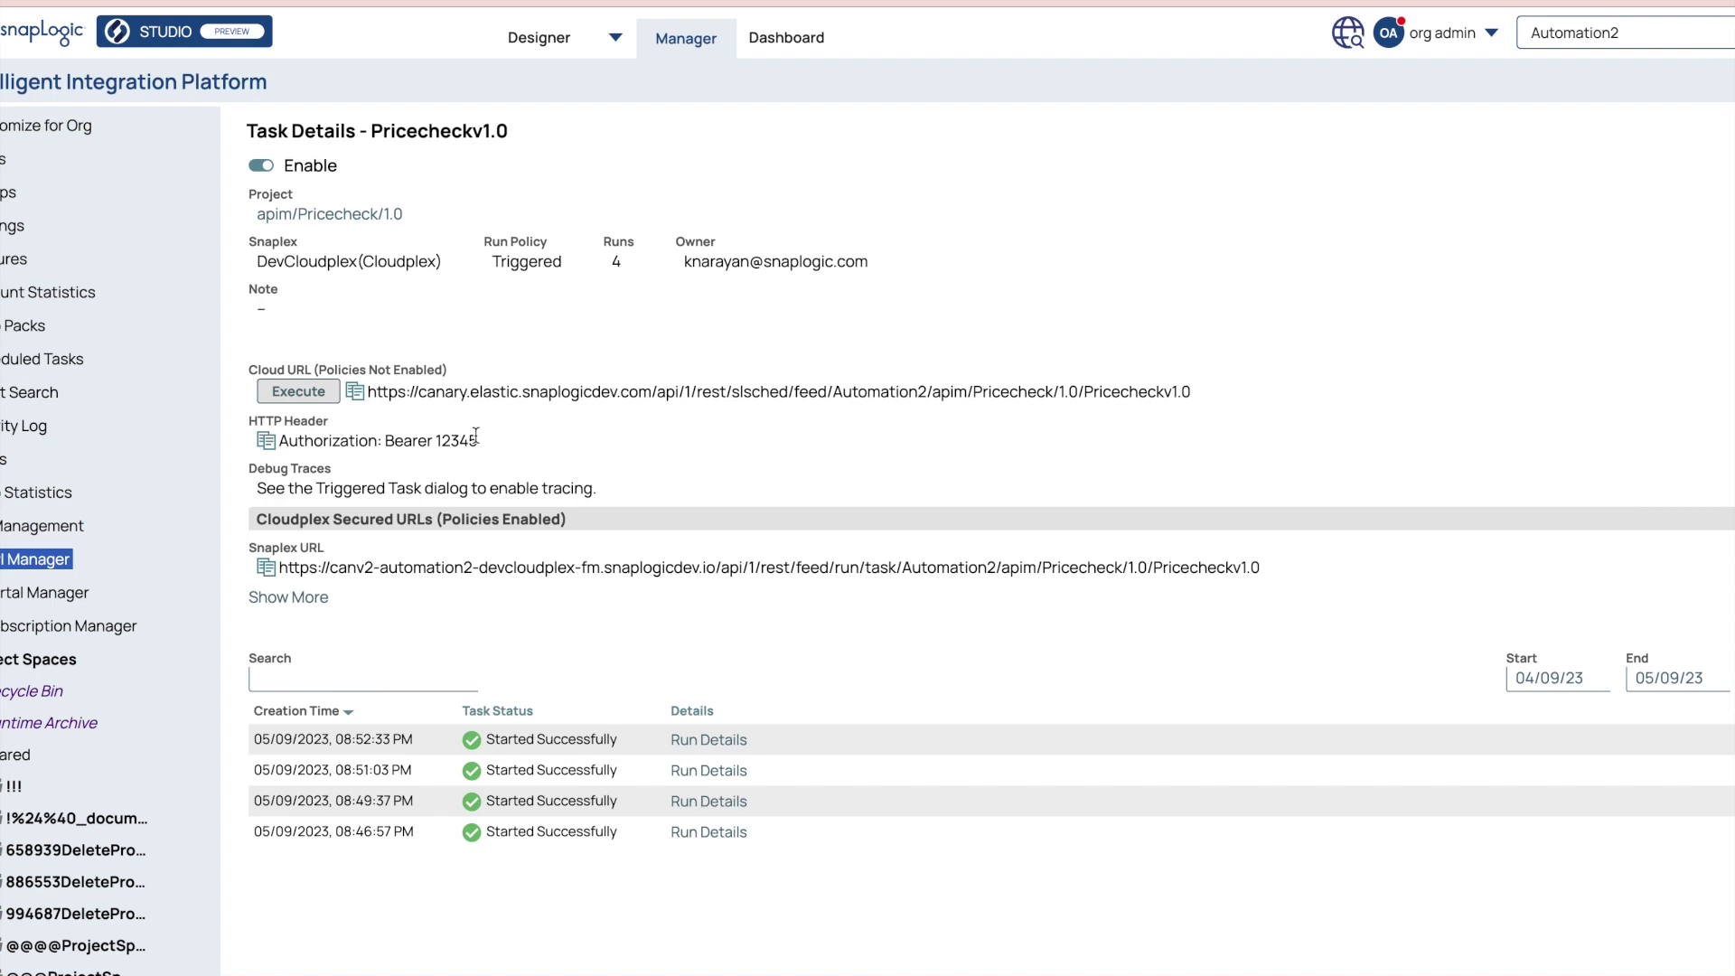
key(super+Tab)
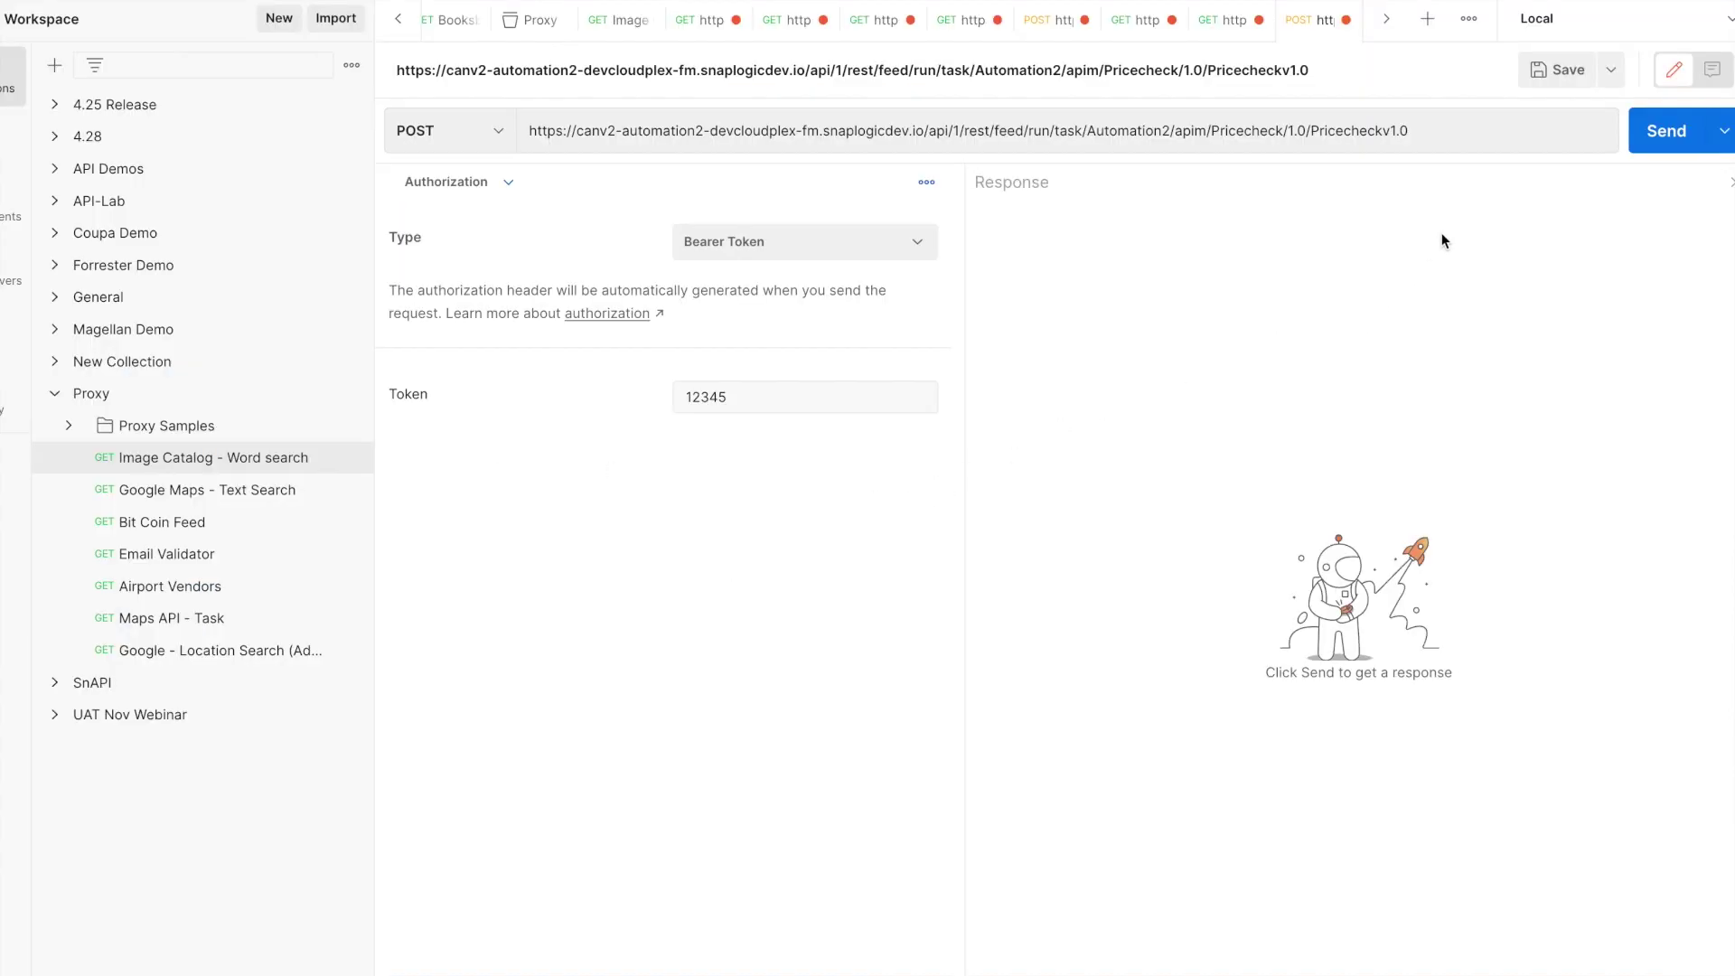
click(498, 133)
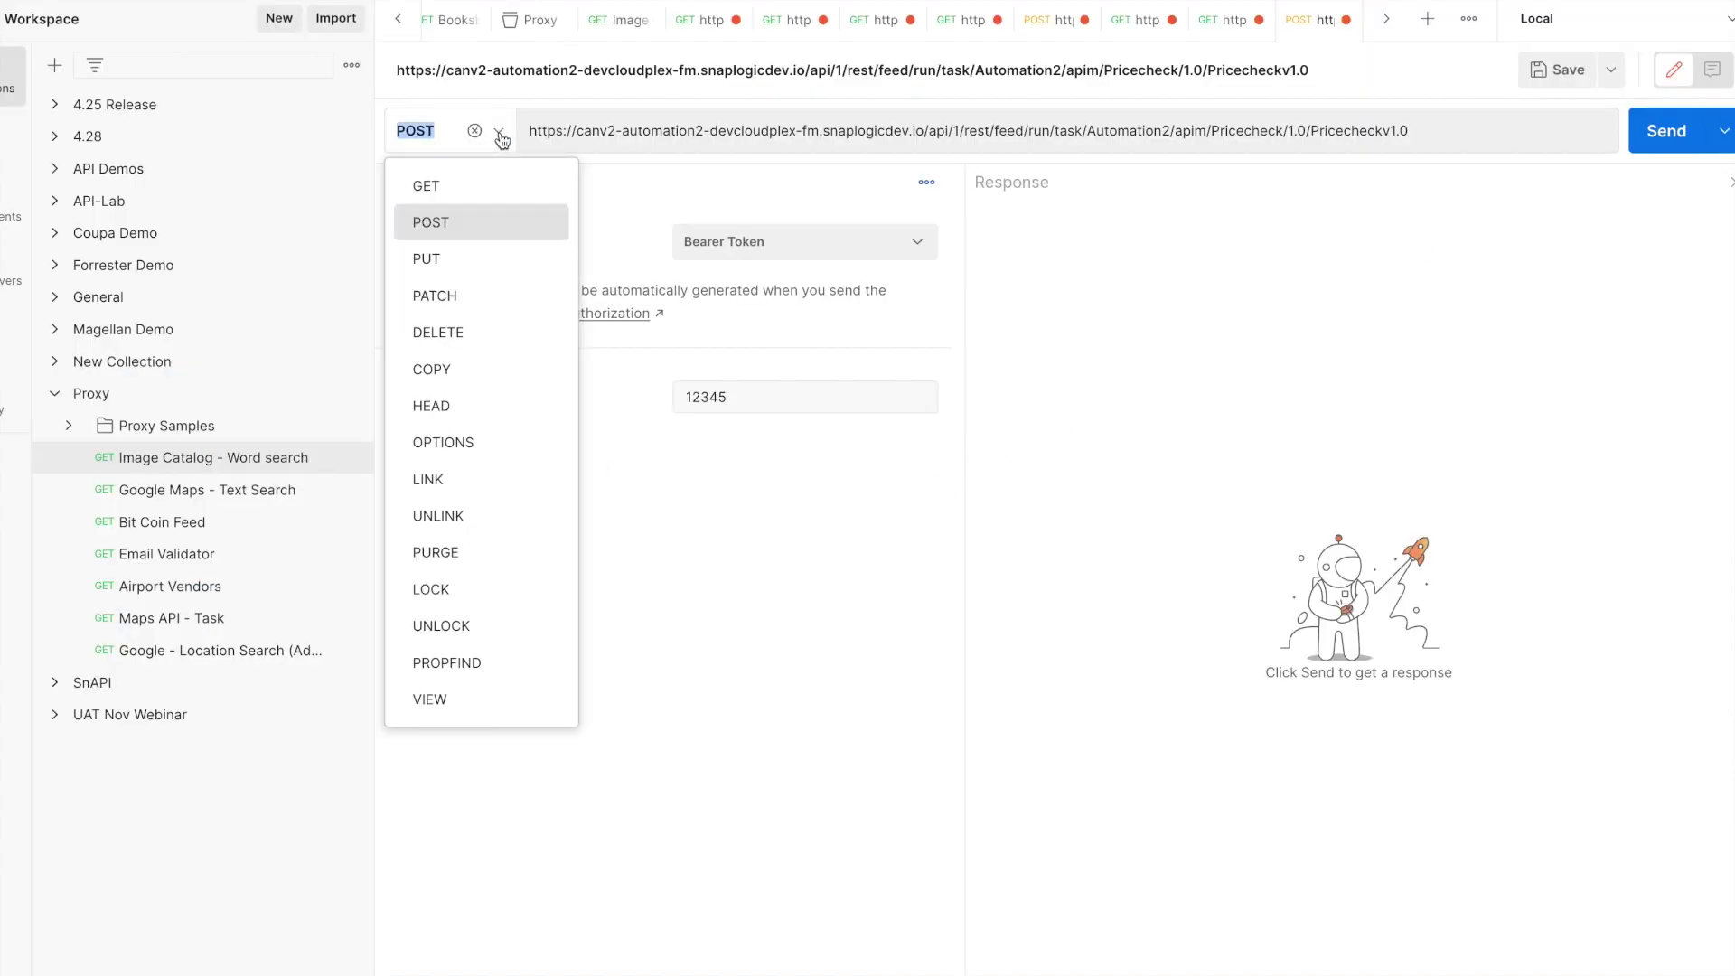
click(598, 179)
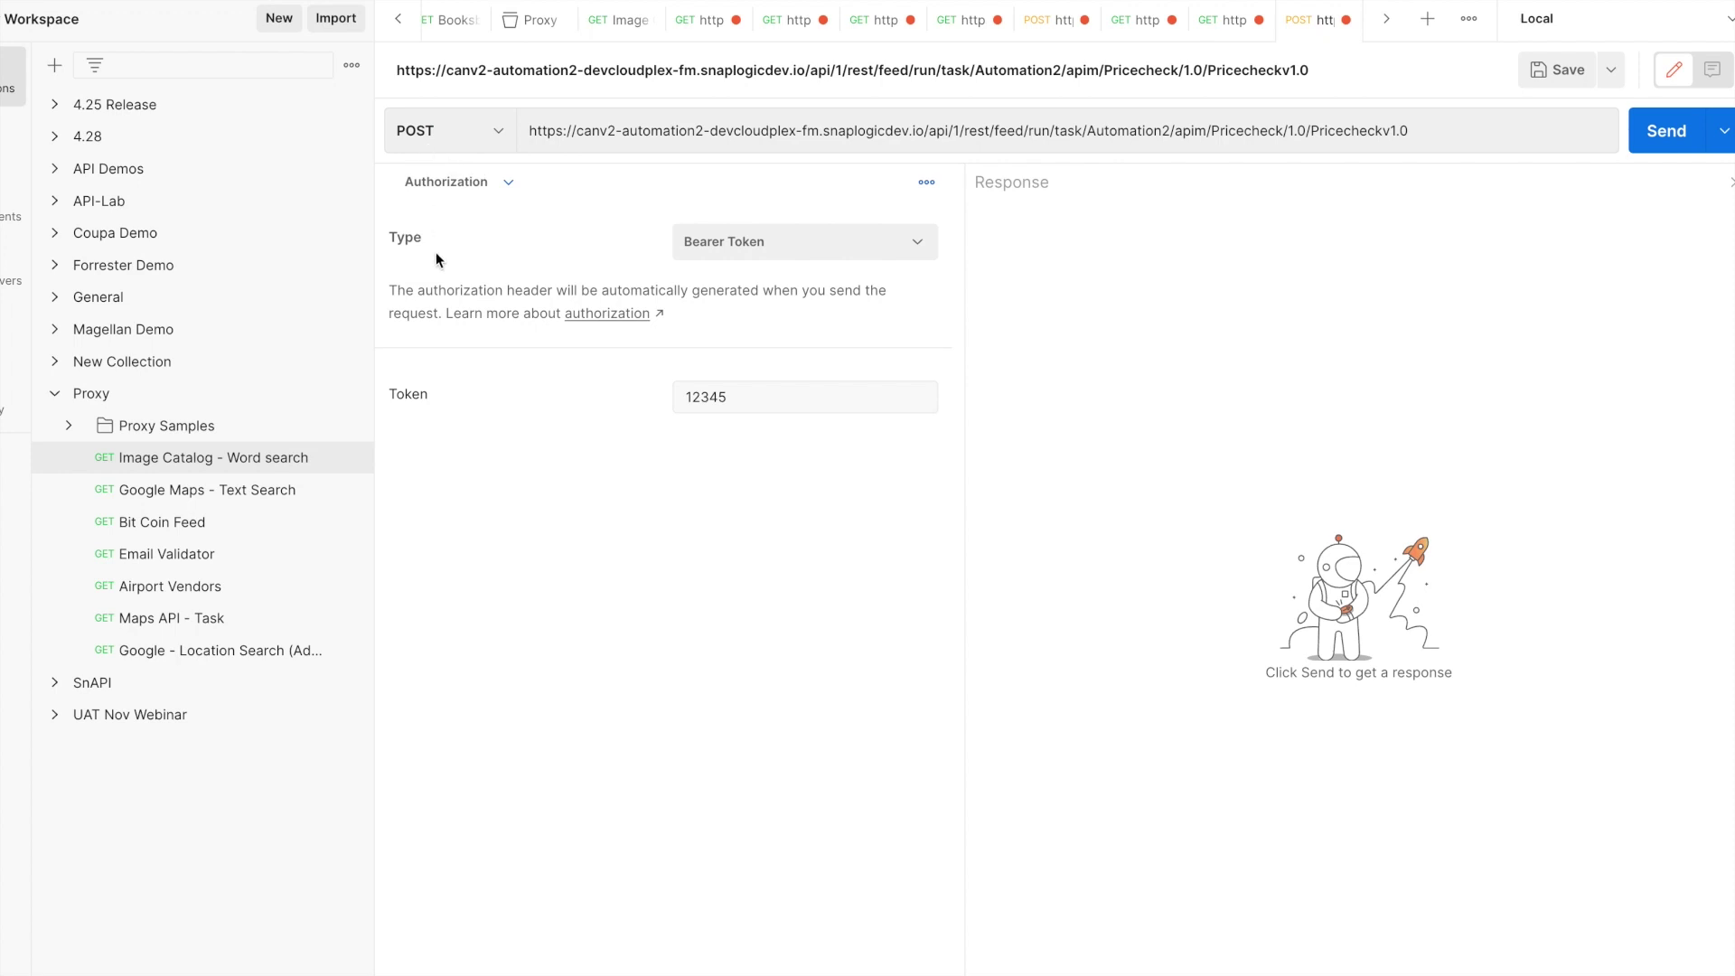
Display the request's raw JSON body, send the POST request, and examine the policy errors in the response
click(503, 185)
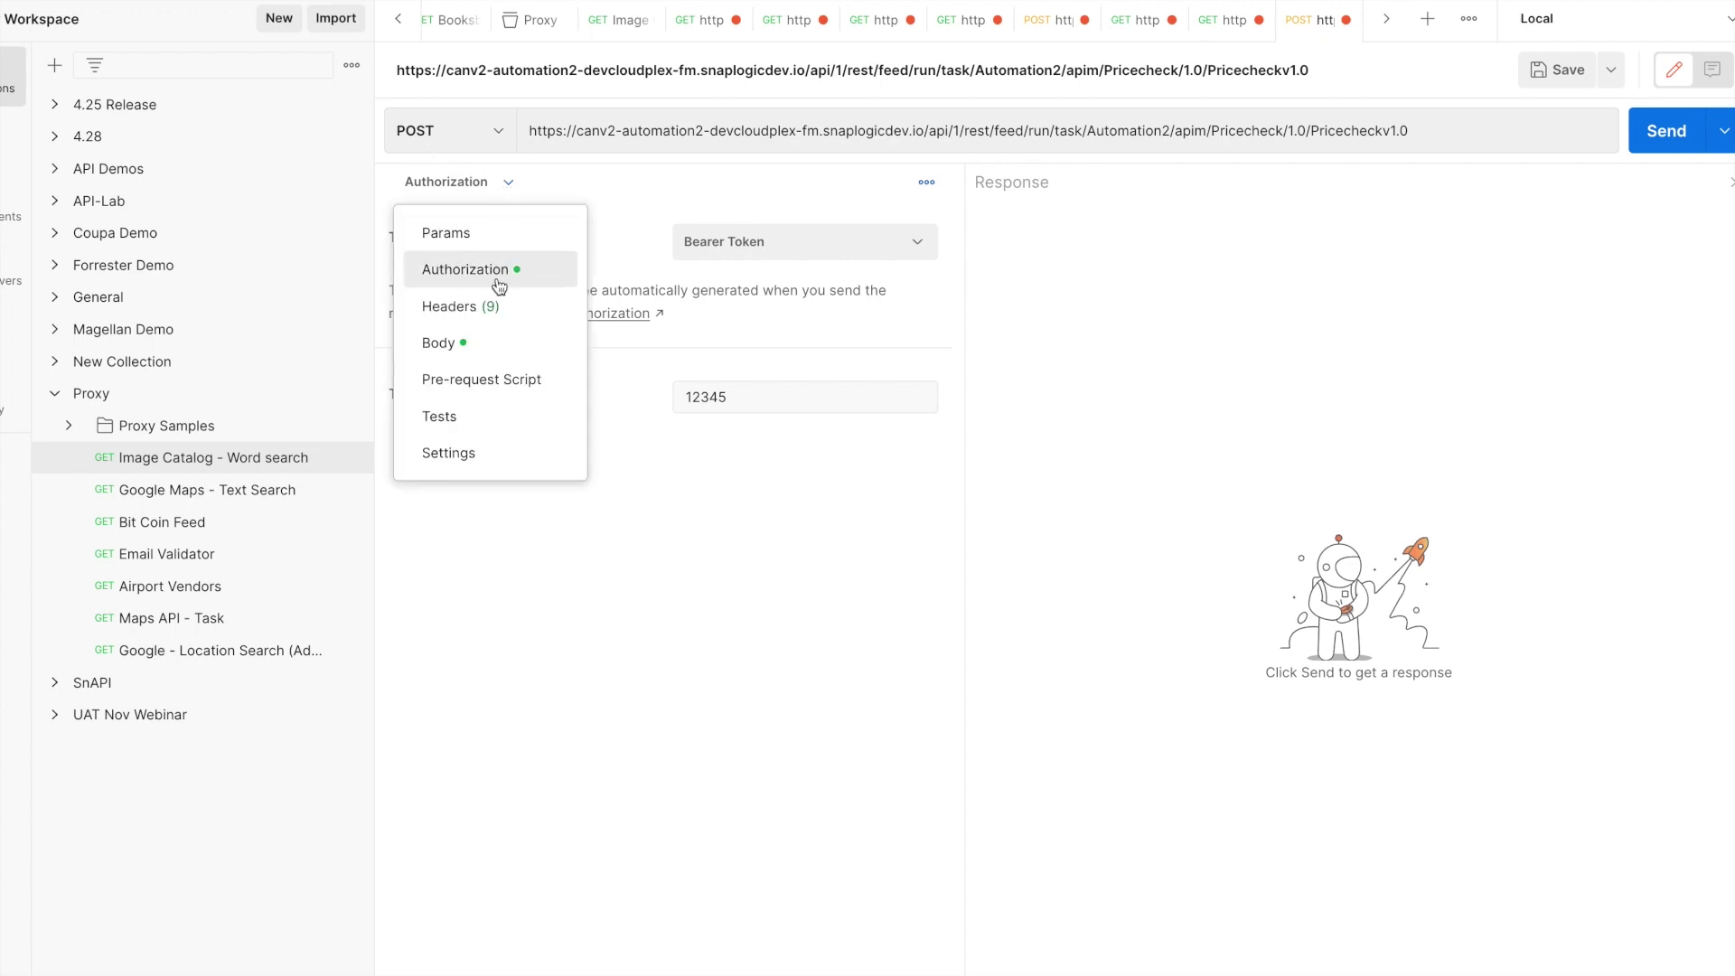
click(497, 340)
click(615, 377)
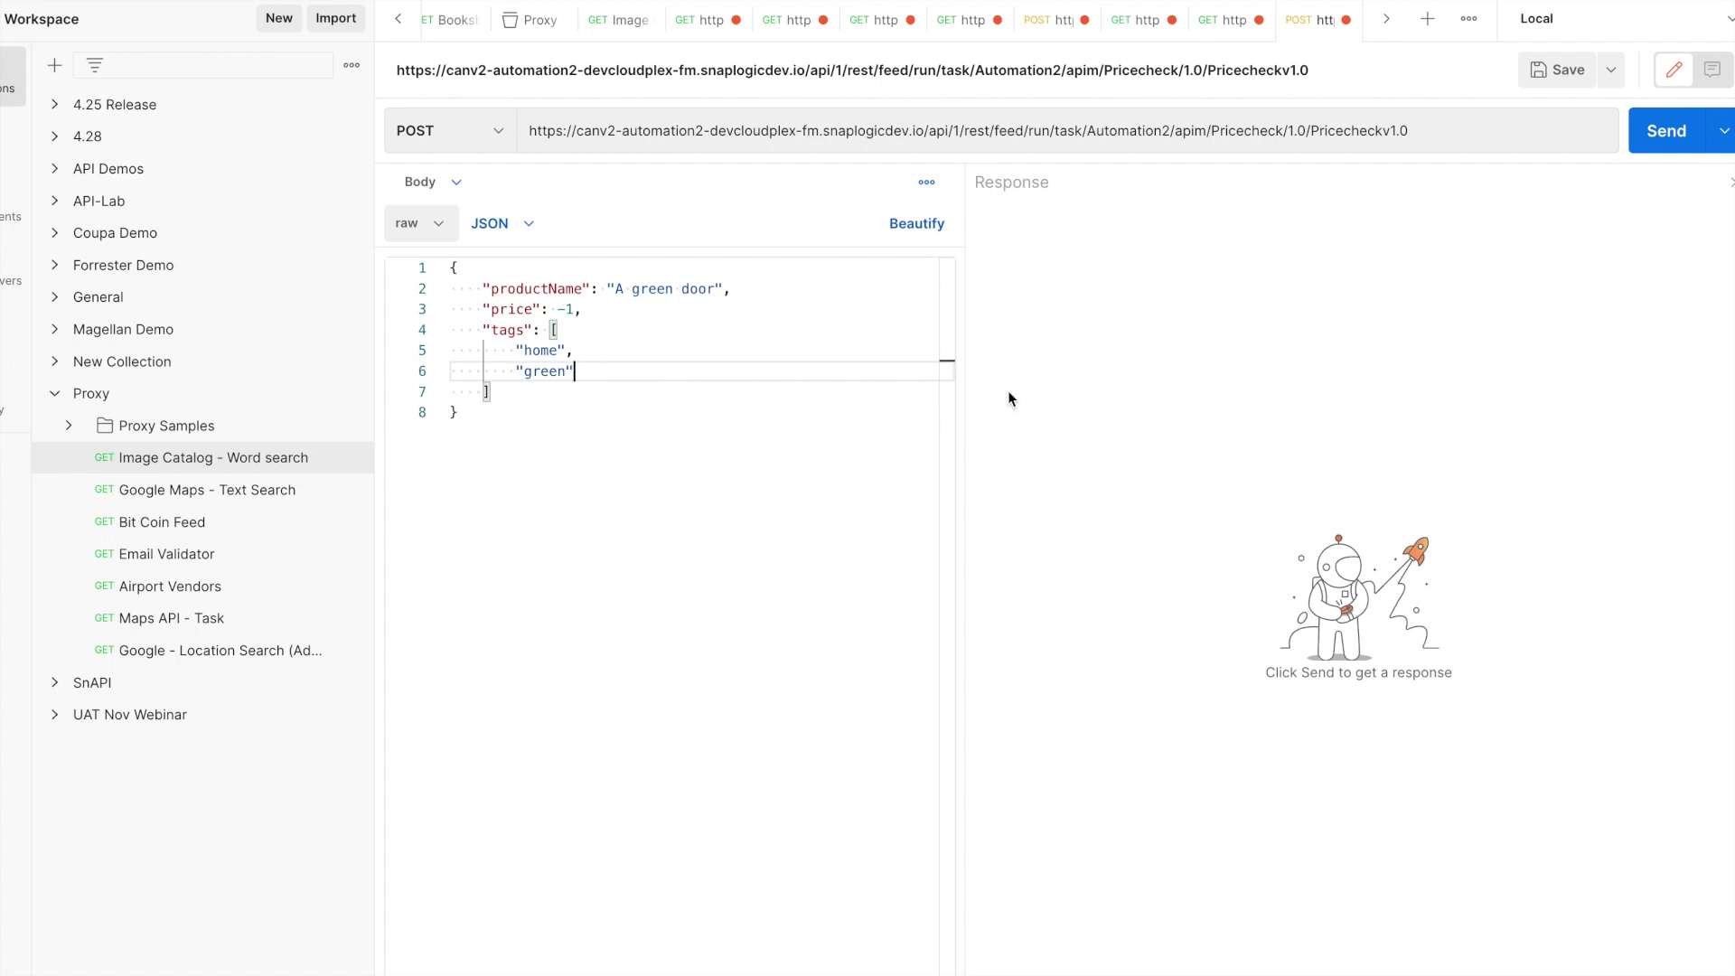
click(1670, 134)
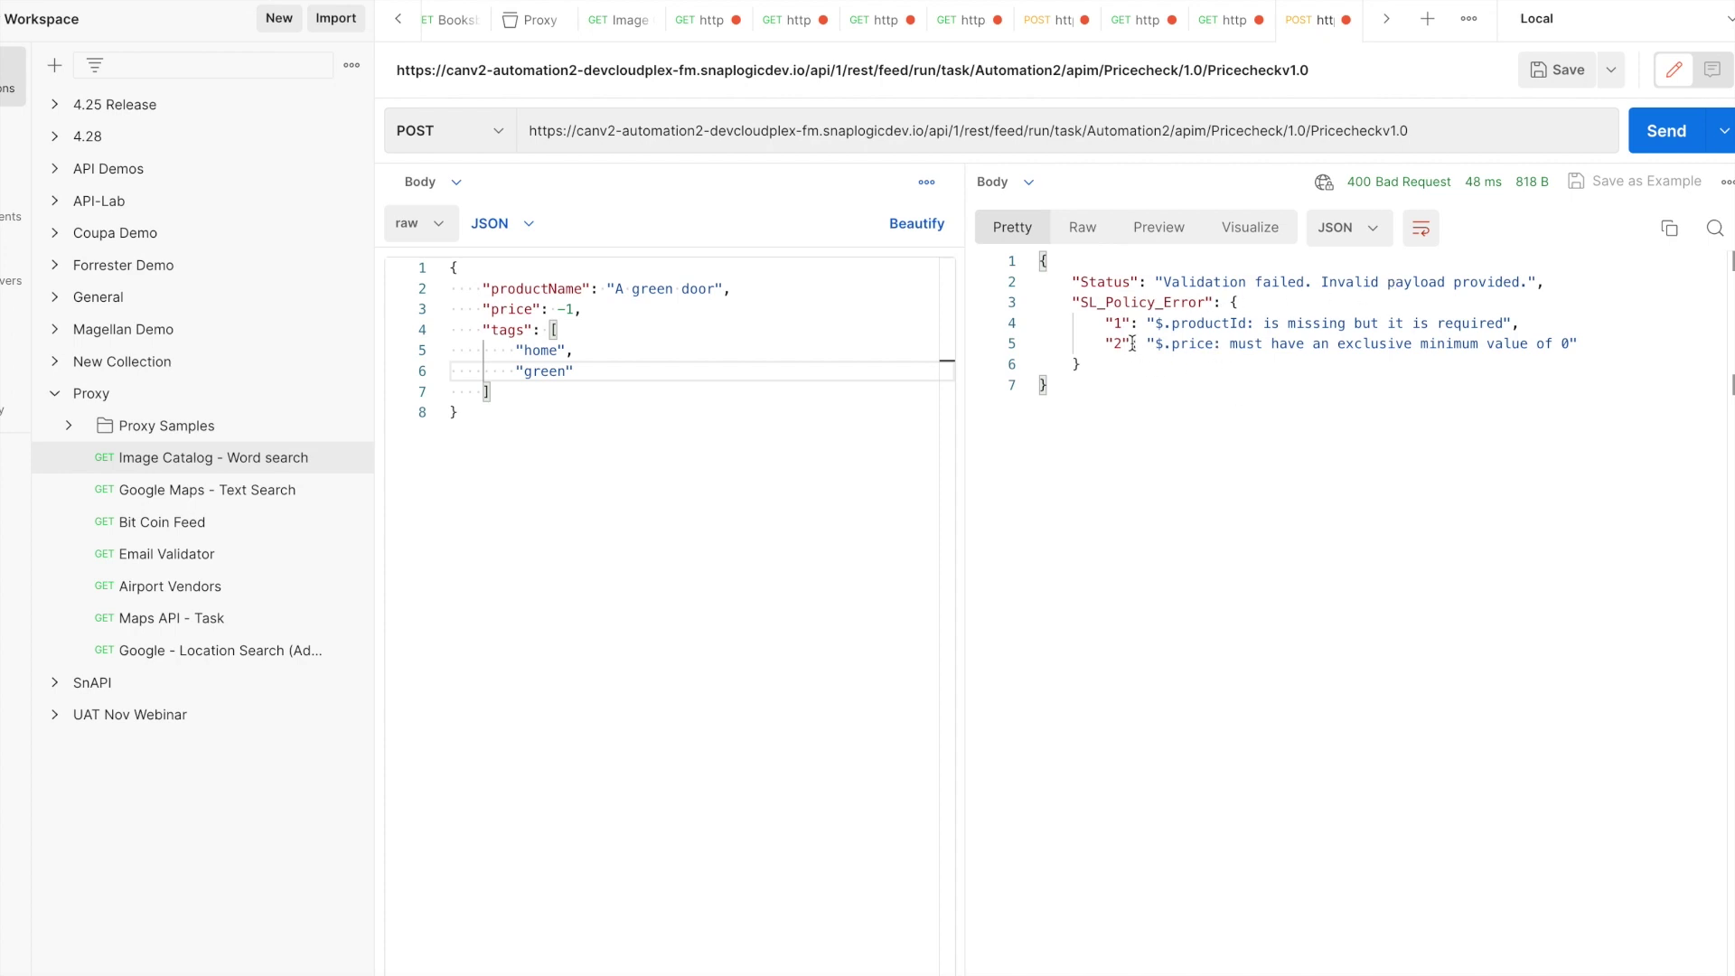
click(1256, 323)
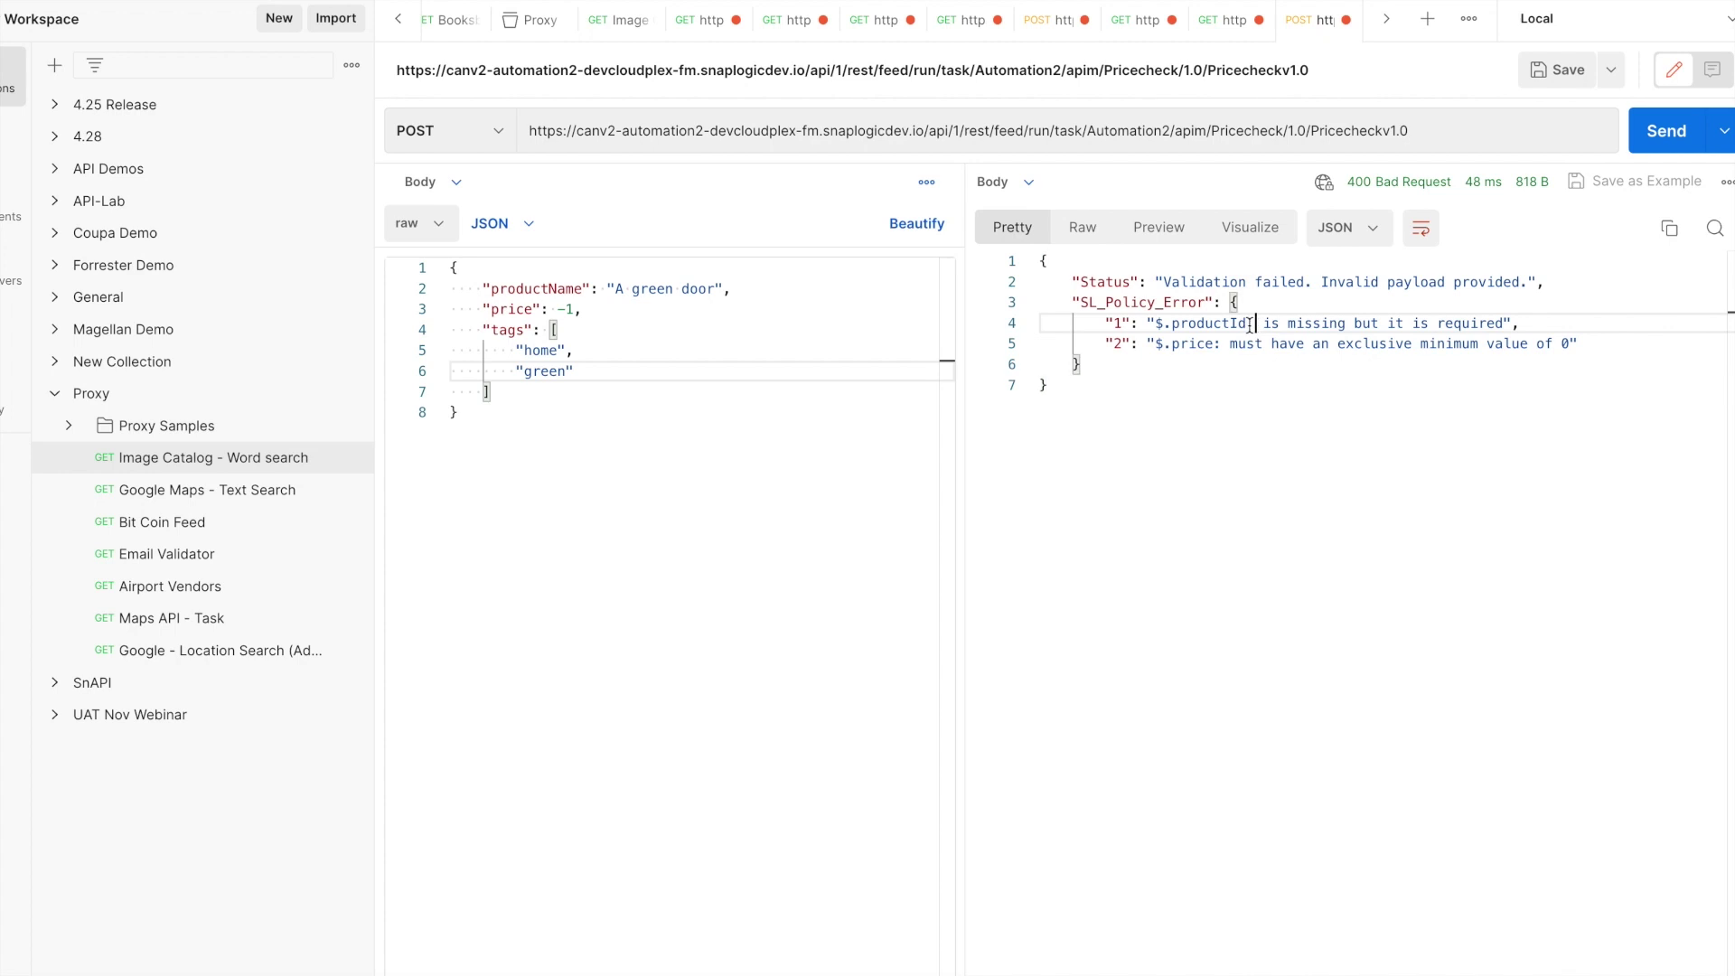
Check the price error in the response and add a "productID" field with value 19001 as the first entry of the JSON request body
double_click(1213, 345)
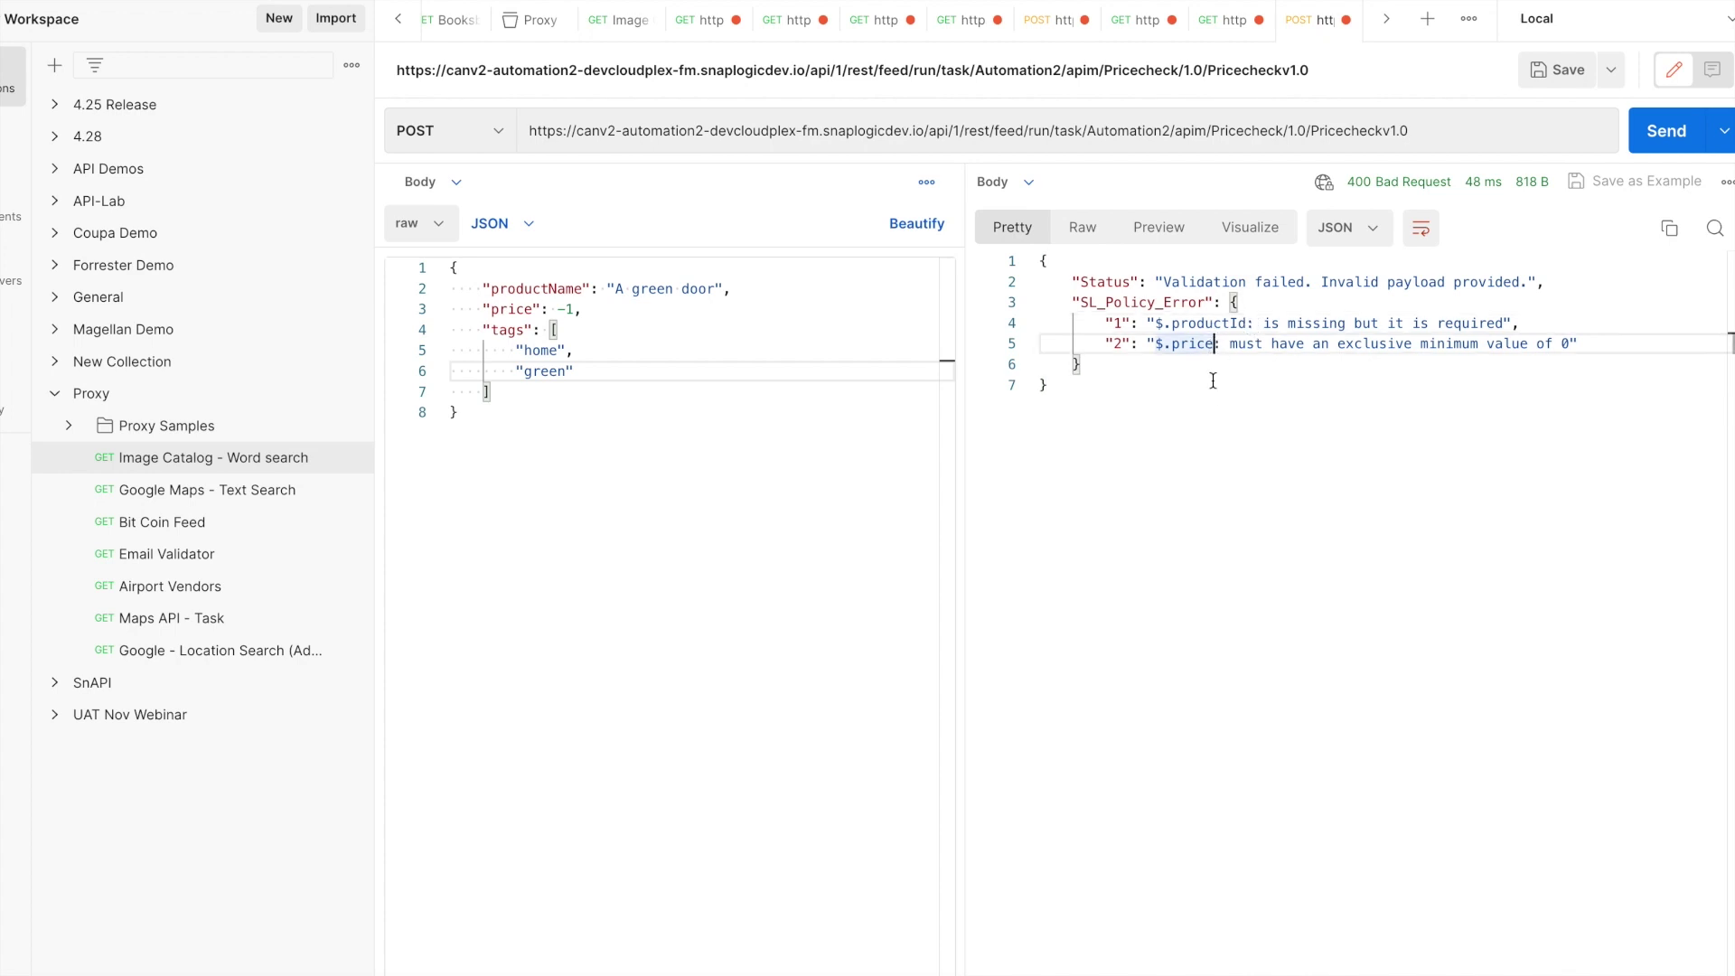
click(533, 270)
key(Return)
text(")
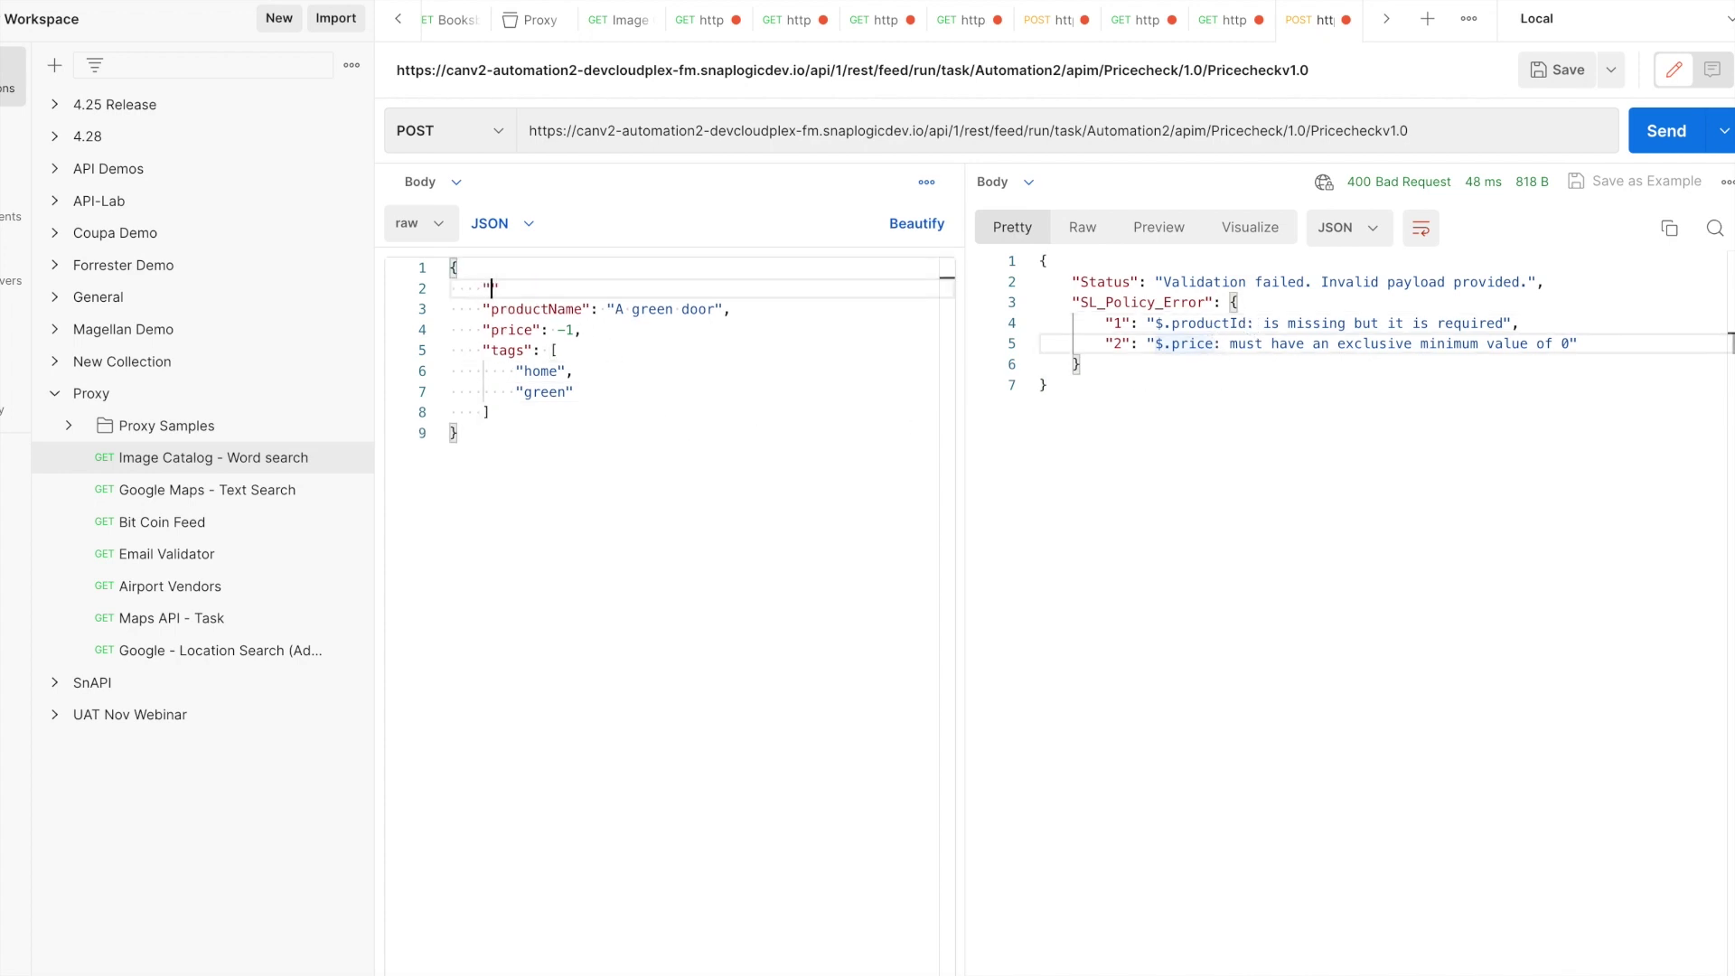
text(productID" : 19001,)
Set the price in the request body to 100 and send the POST request
double_click(567, 334)
text(10)
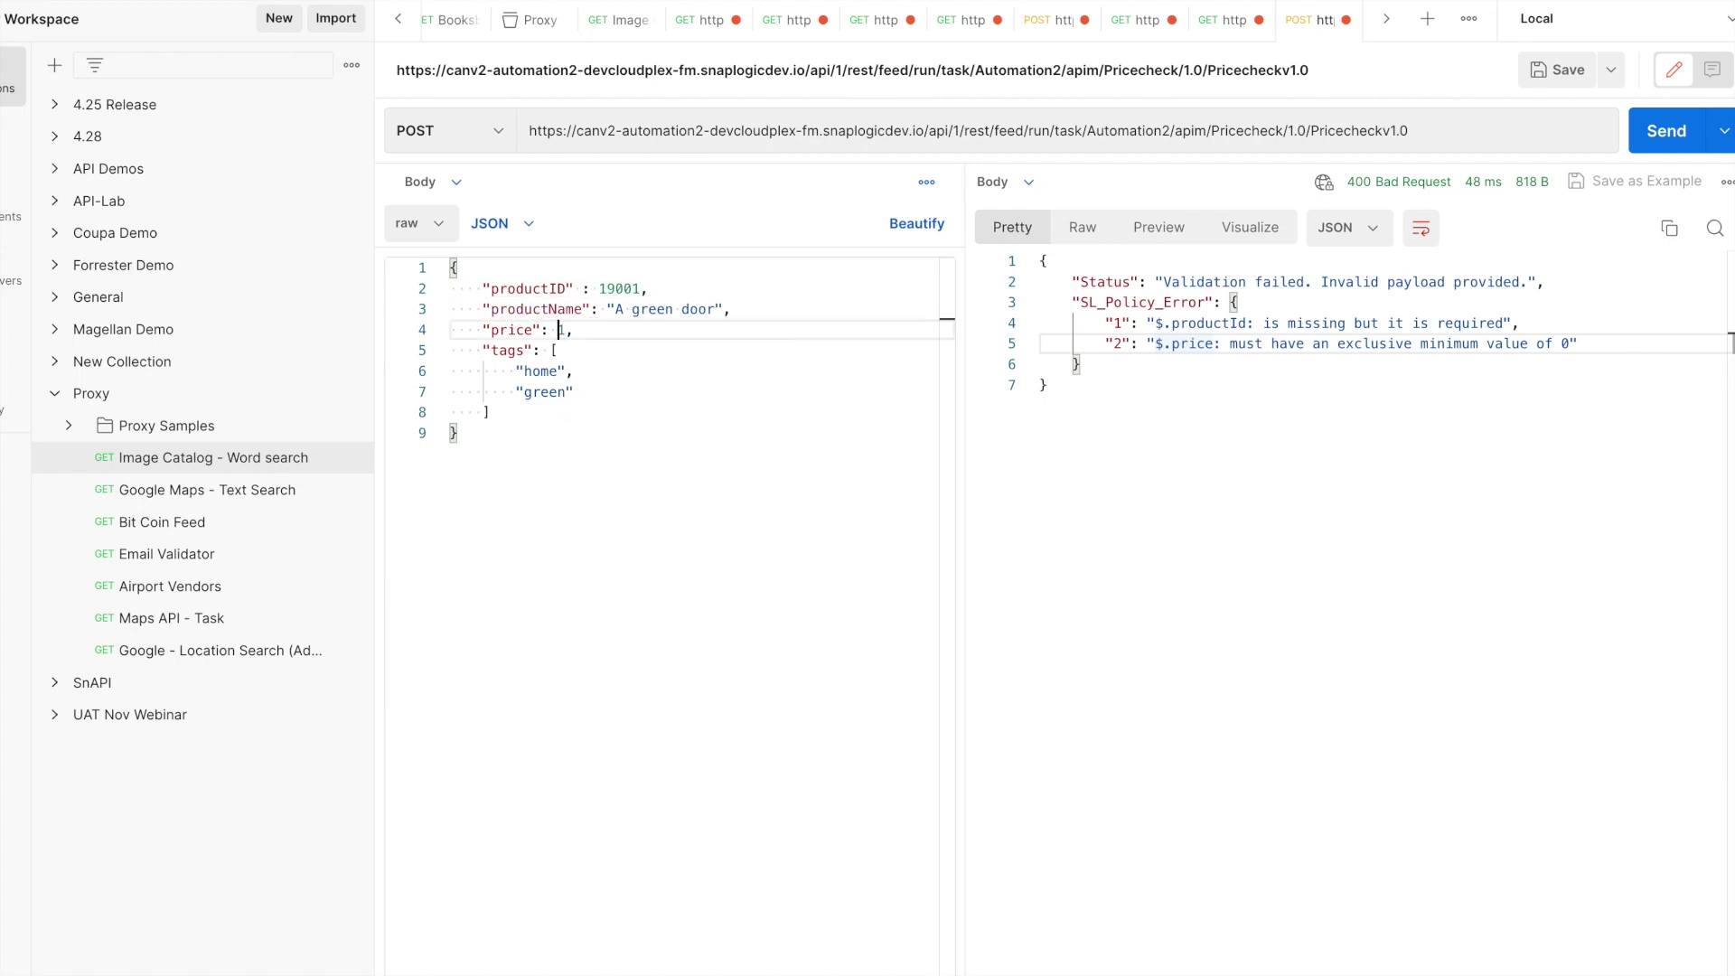
text(0)
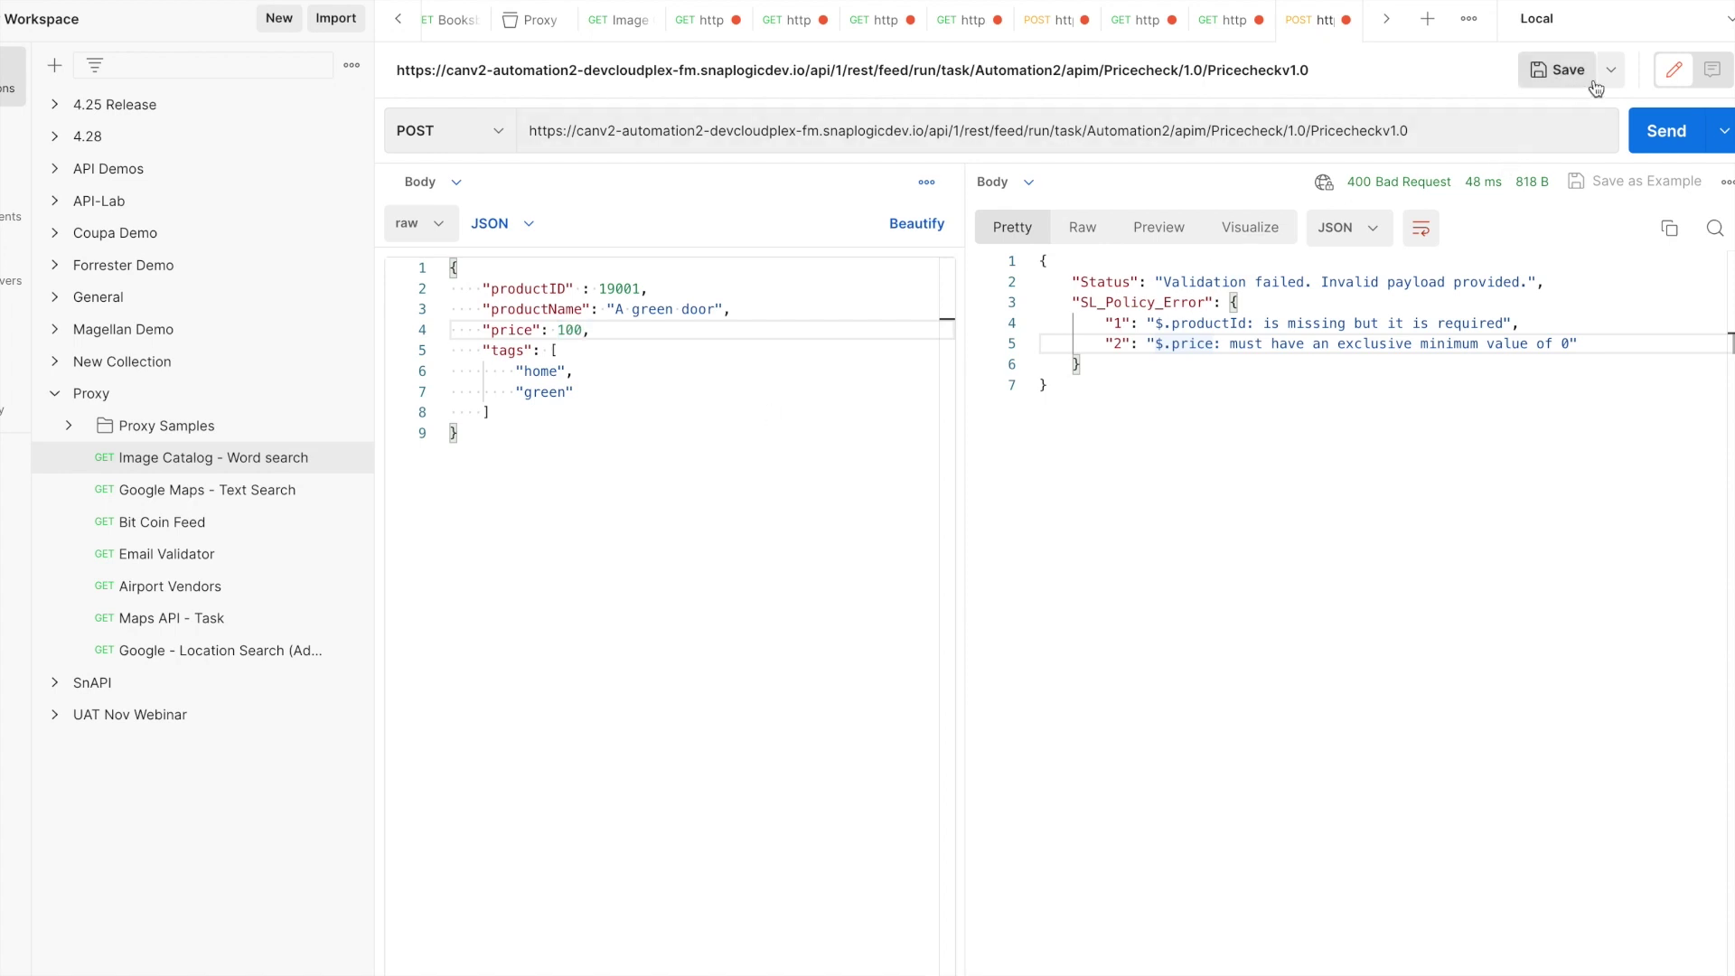
click(1679, 132)
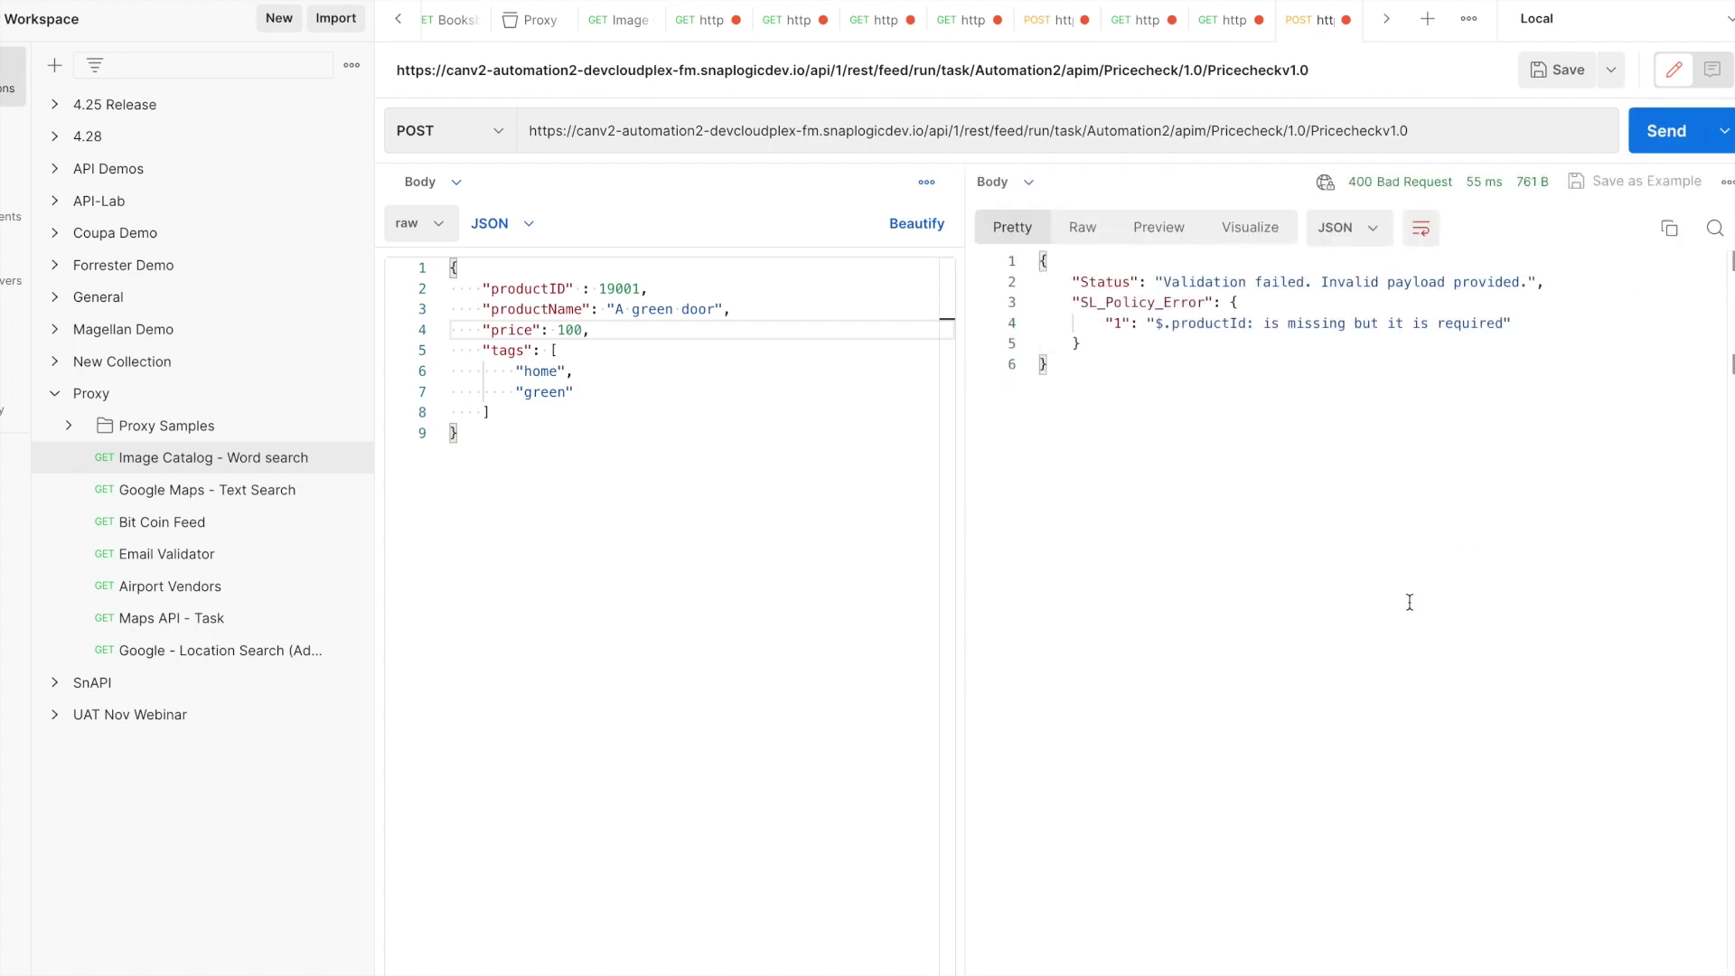
Correct the product ID key in the request body to "productId" and resend the POST request
click(566, 288)
key(BackSpace)
text(d)
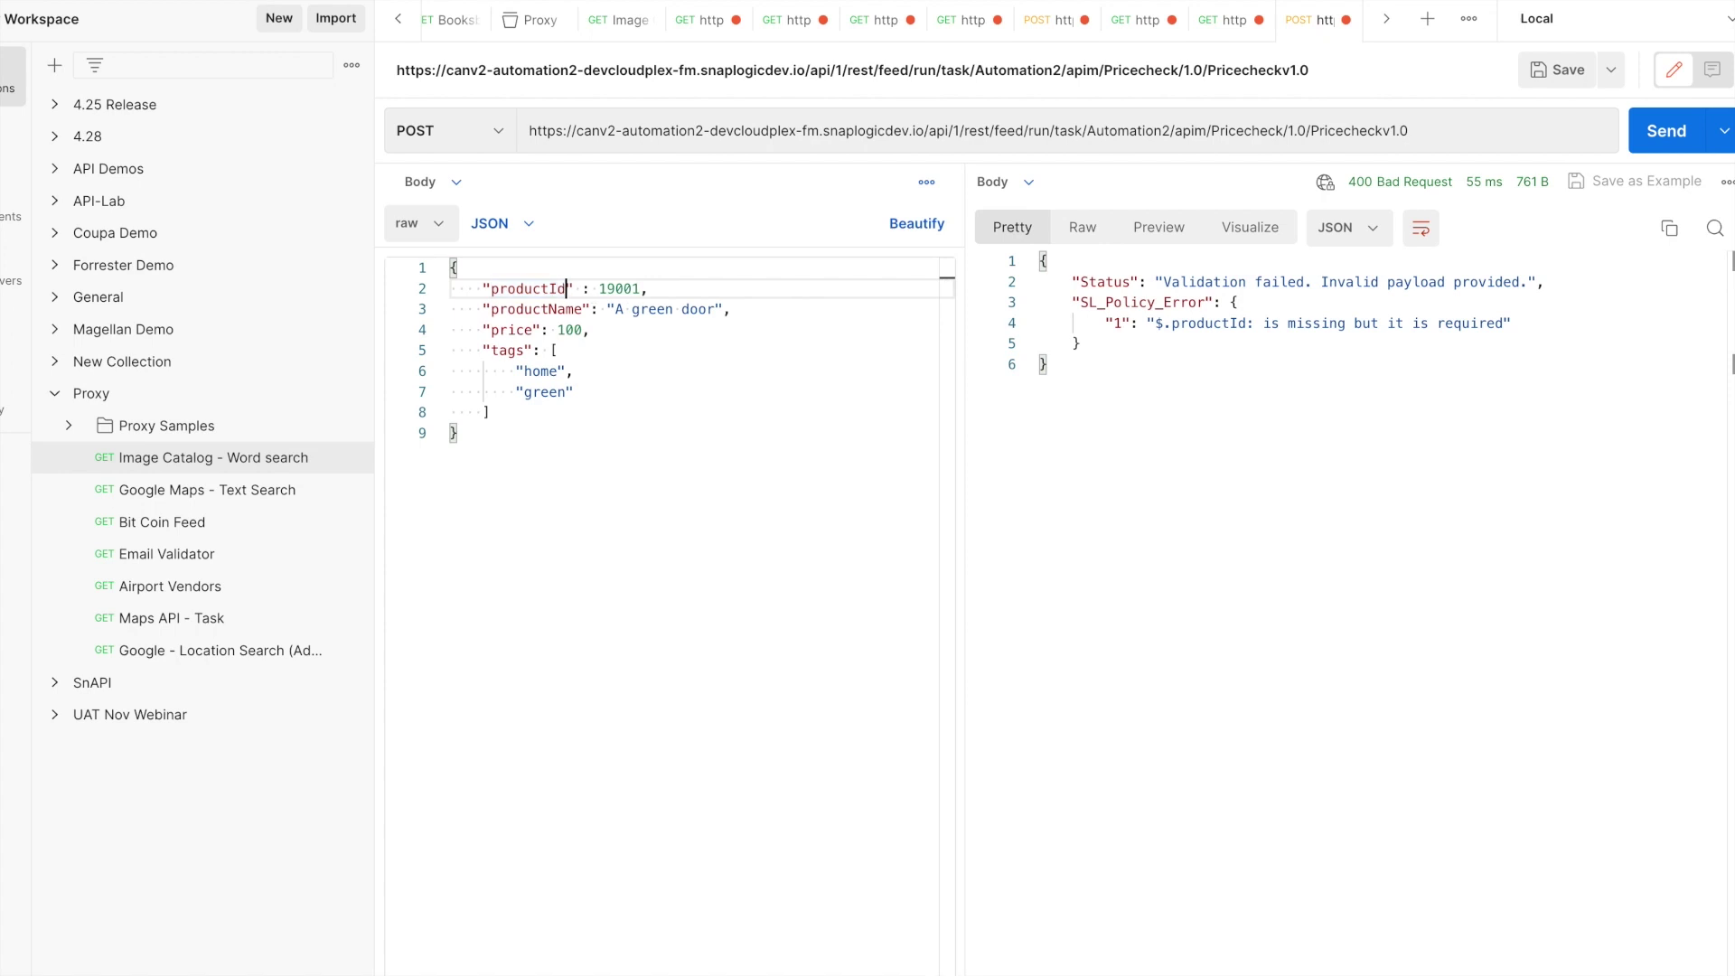
click(1666, 145)
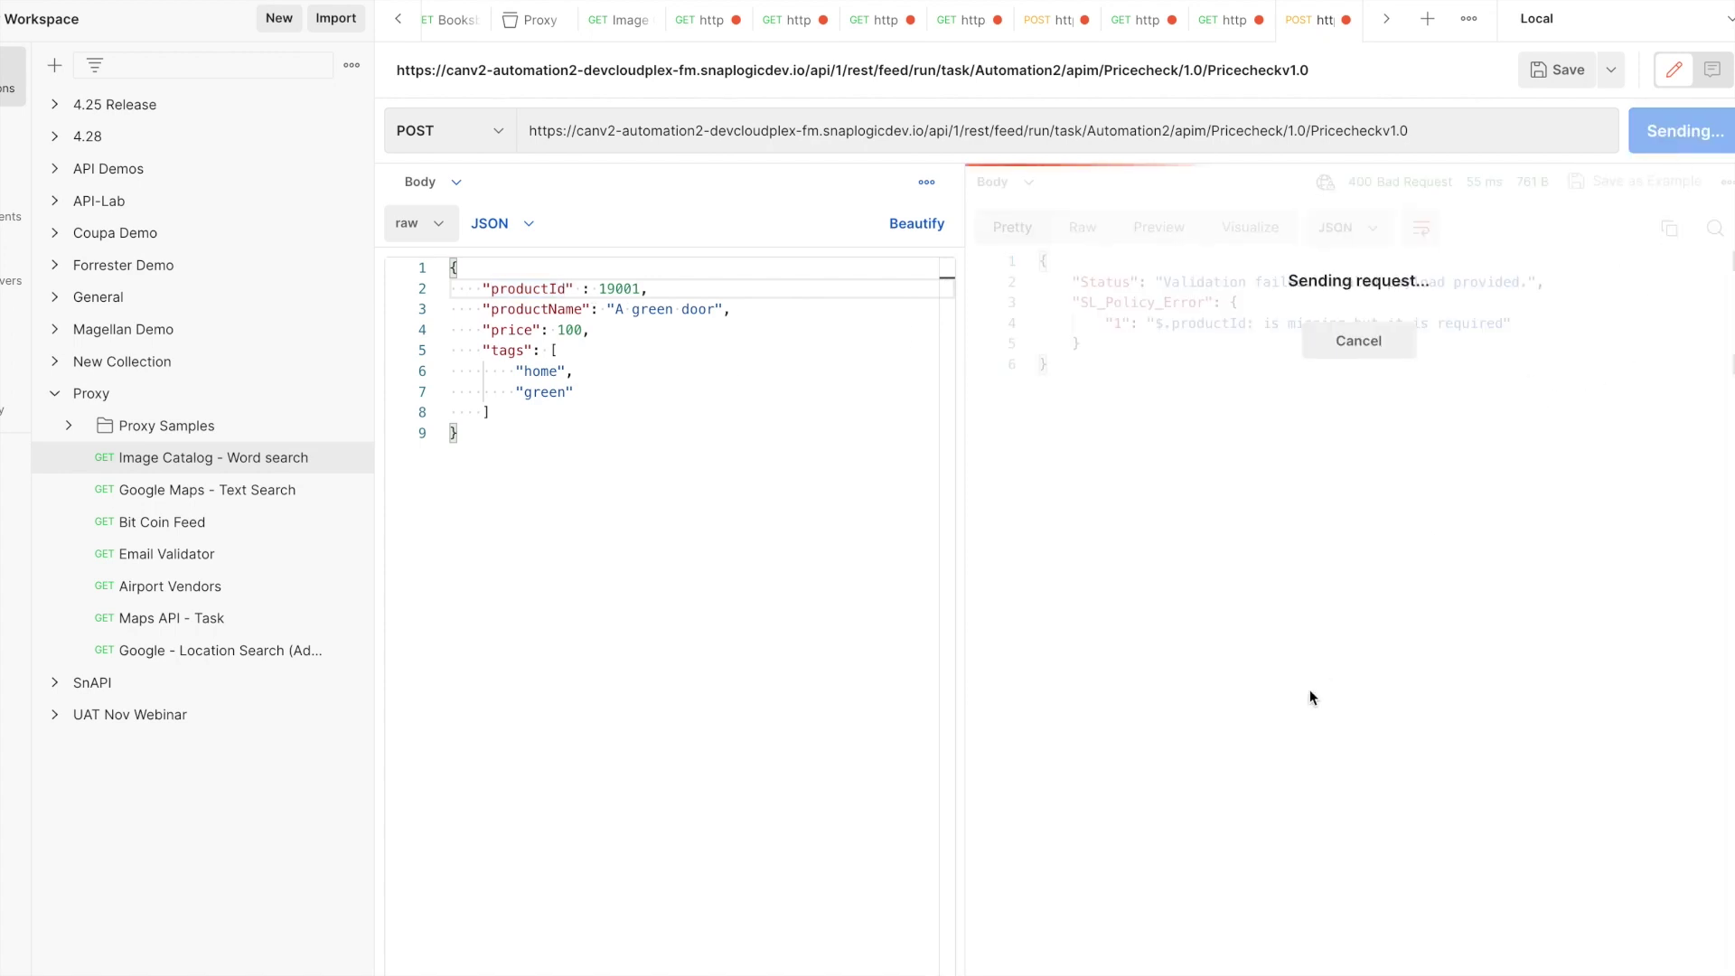